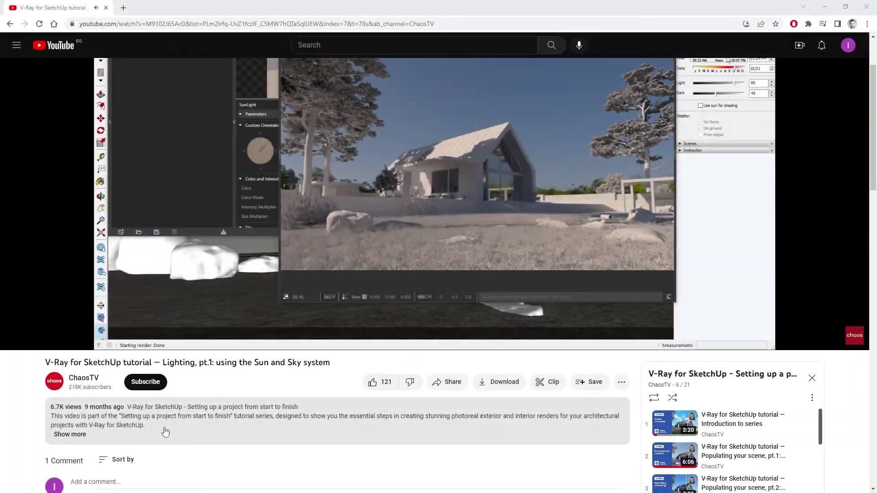
Expand the V-Ray lighting tutorial's full description and scroll down the page
click(123, 430)
scroll(124, 423, down, 2)
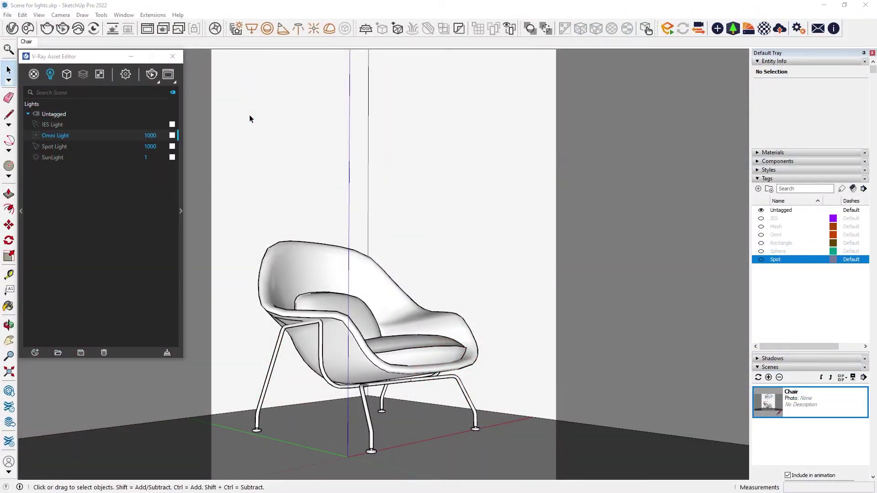
Draw a rectangle light on the floor and move it high above the chair
click(251, 29)
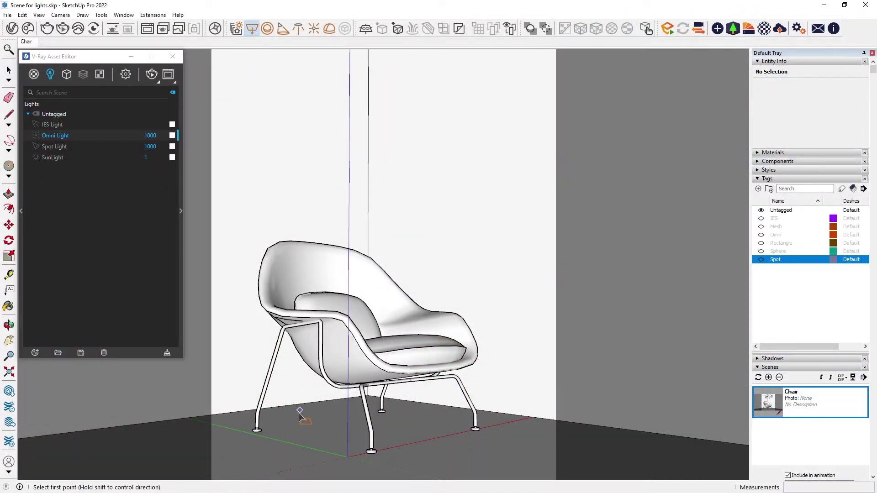
click(286, 428)
click(458, 431)
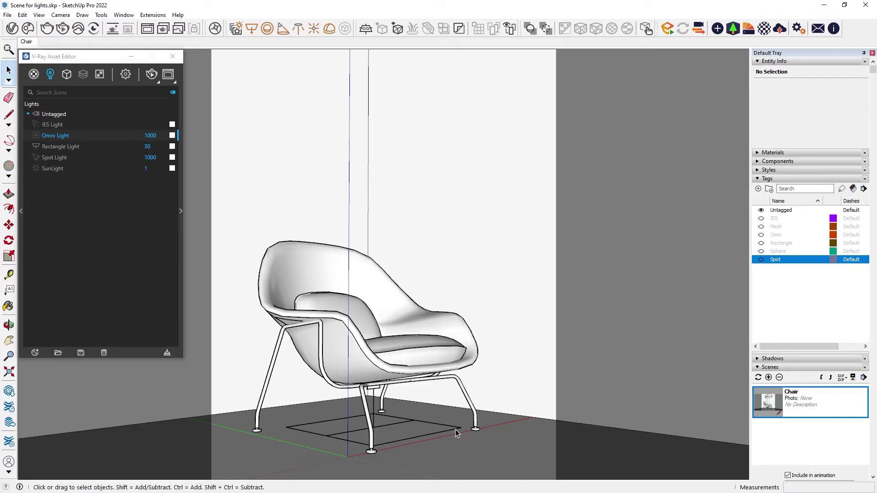
key(m)
click(501, 396)
click(497, 168)
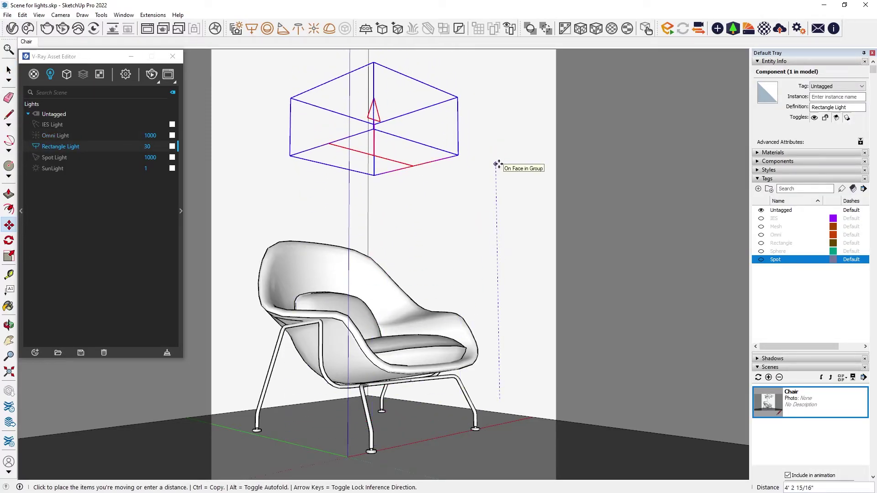
key(space)
Rotate the light 180° to face down, nudge it into place, and render
key(q)
click(460, 170)
click(466, 182)
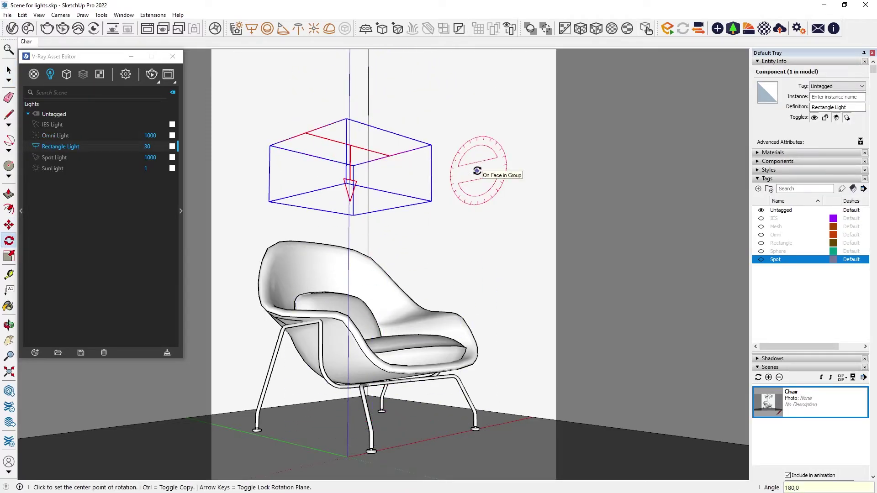
click(466, 166)
key(m)
click(504, 120)
key(space)
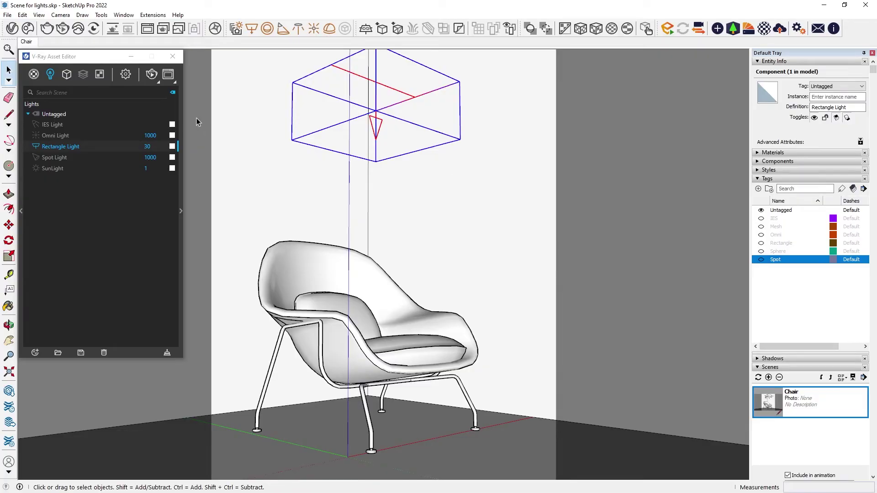
click(153, 76)
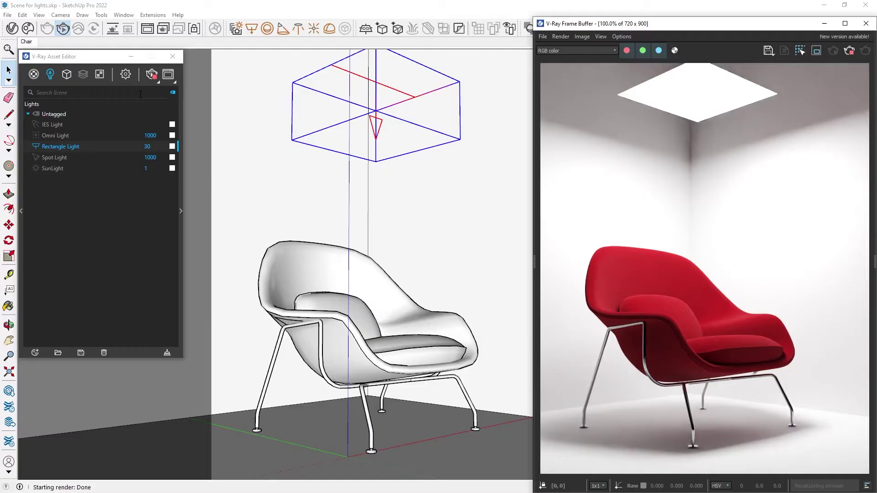
In the Rectangle Light settings, set colour temperature to 4200 K and intensity to 40
click(180, 186)
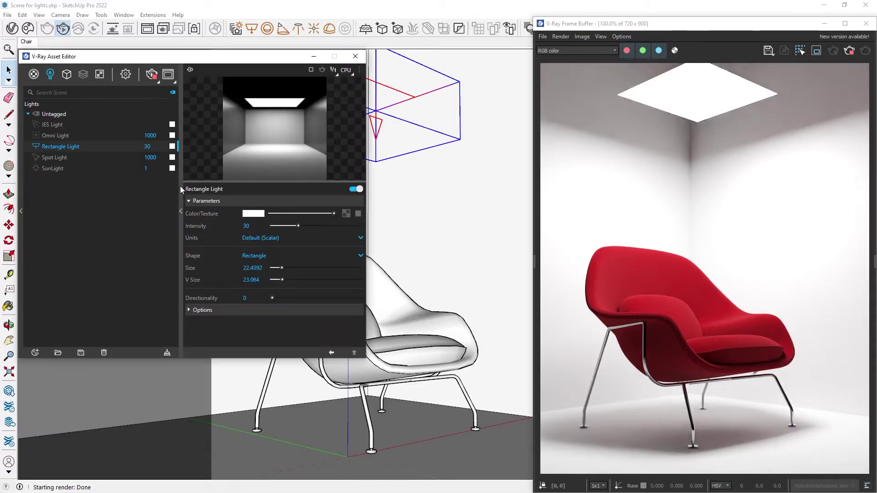
click(253, 213)
click(107, 340)
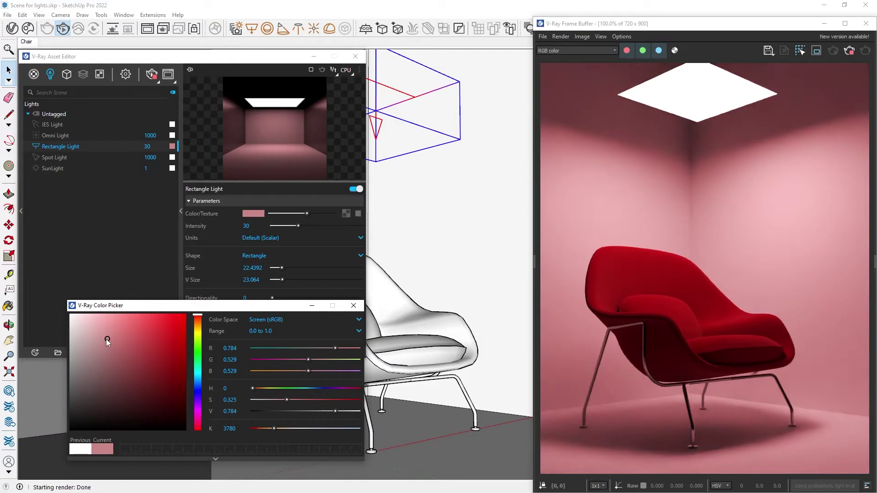
click(197, 365)
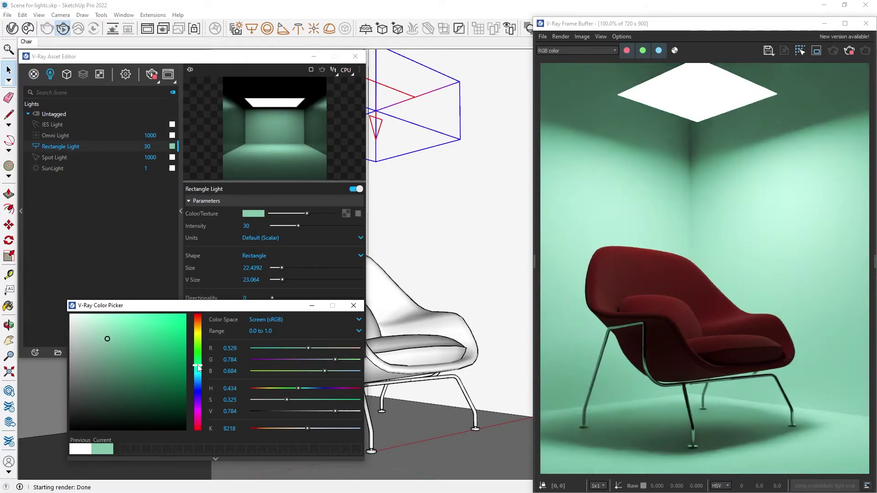
click(229, 428)
text(4200)
key(Return)
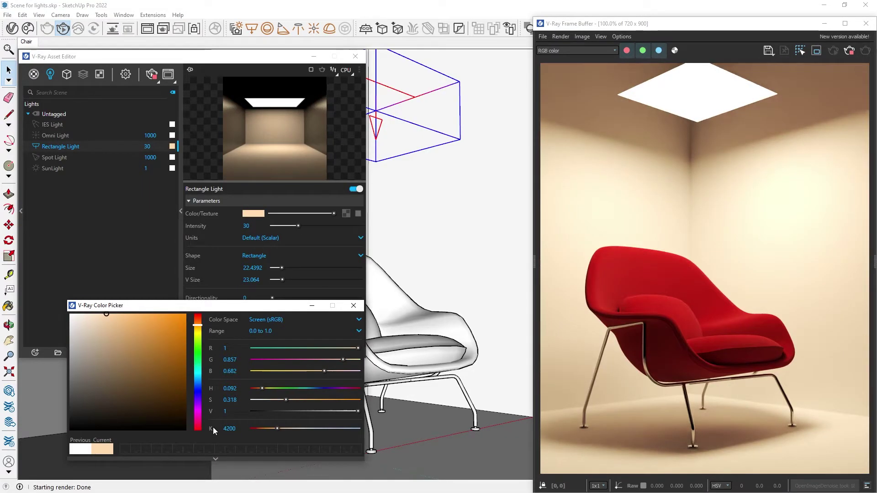
click(353, 305)
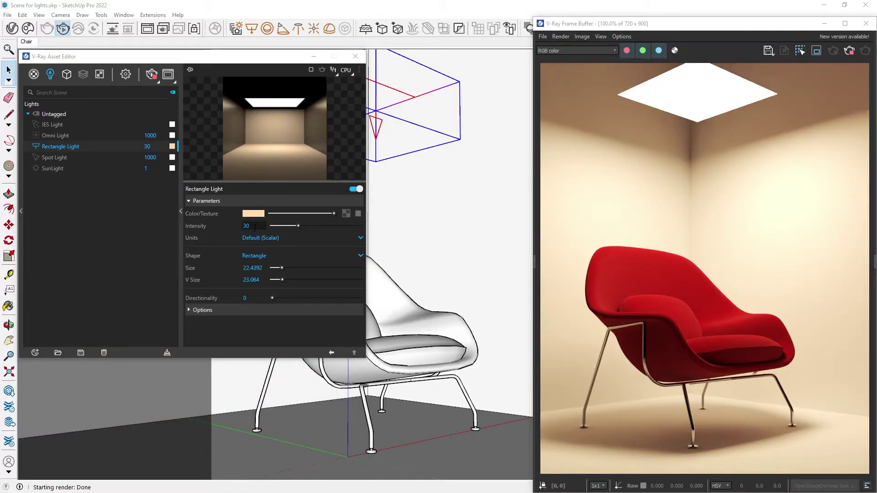
text(40)
key(Return)
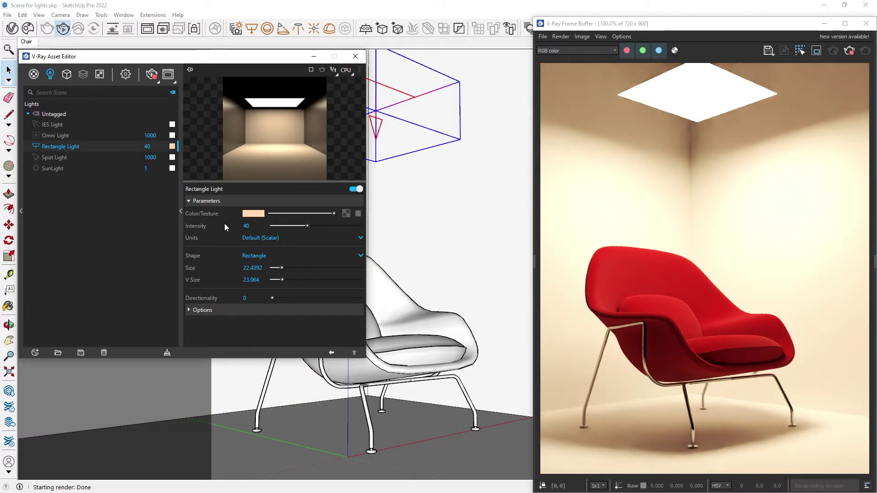
Change the light's shape to Disc and set its size to 10
click(254, 256)
click(261, 277)
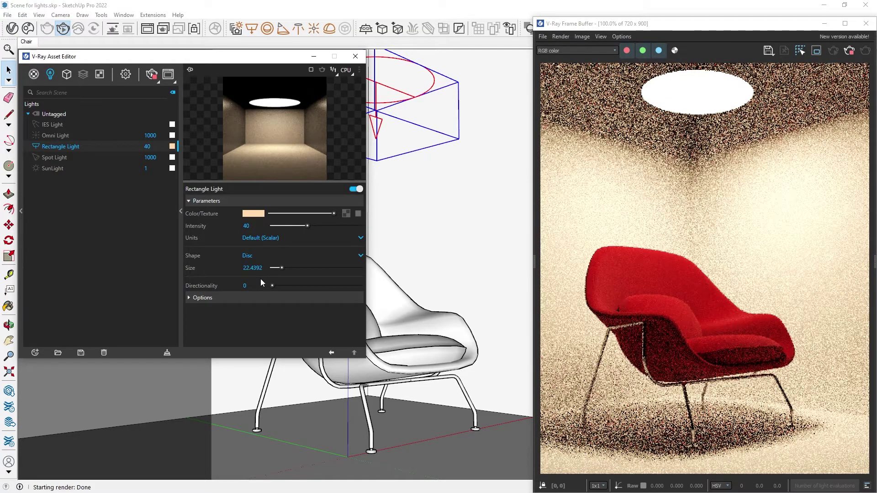
drag(262, 268, 231, 269)
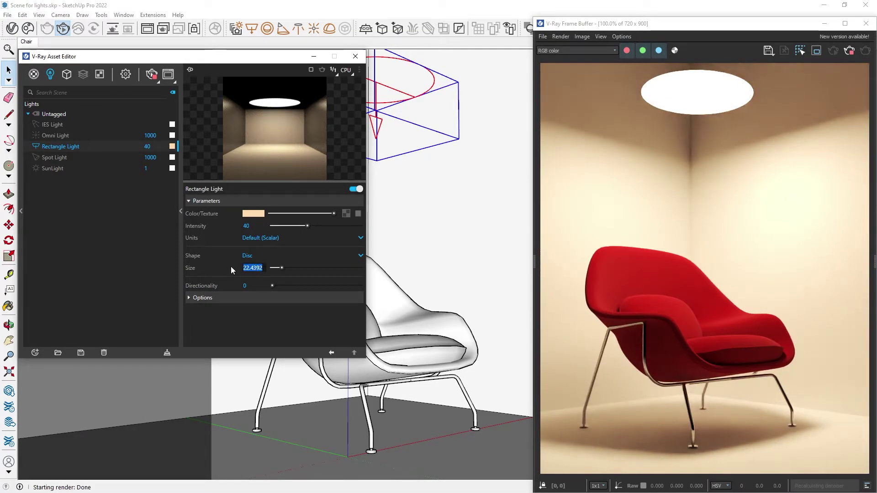
text(17)
key(Return)
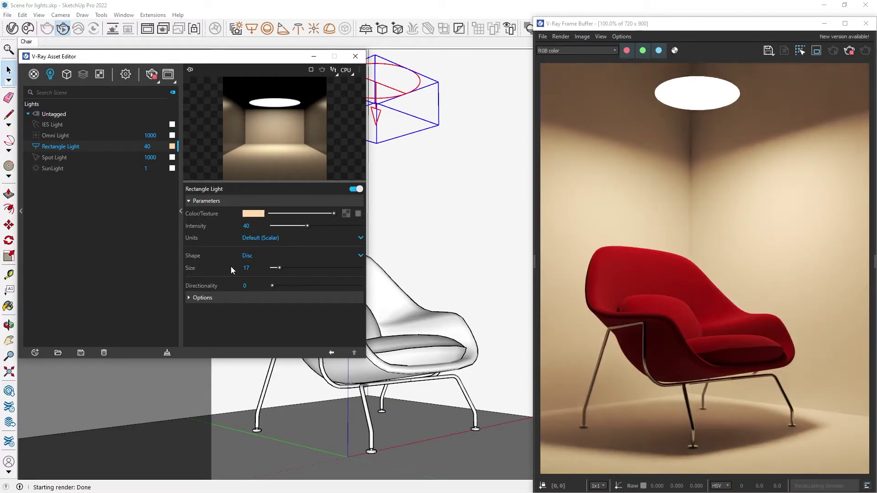
drag(251, 268, 237, 268)
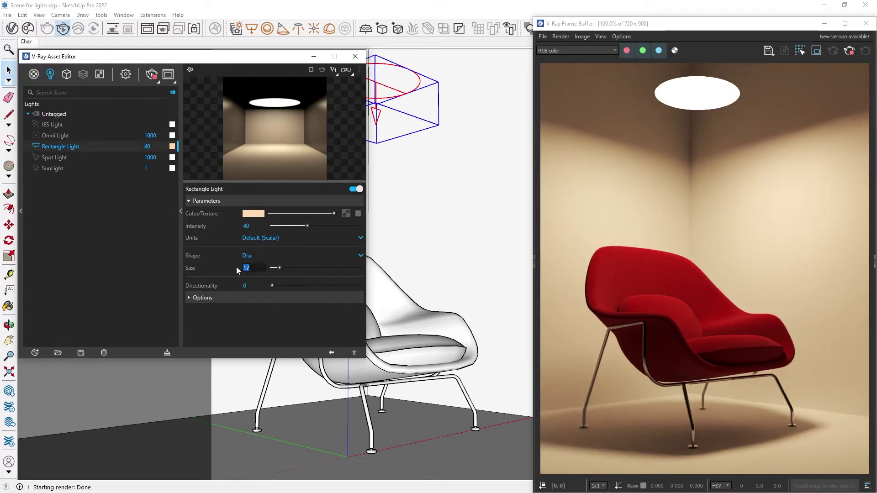
text(10)
key(Return)
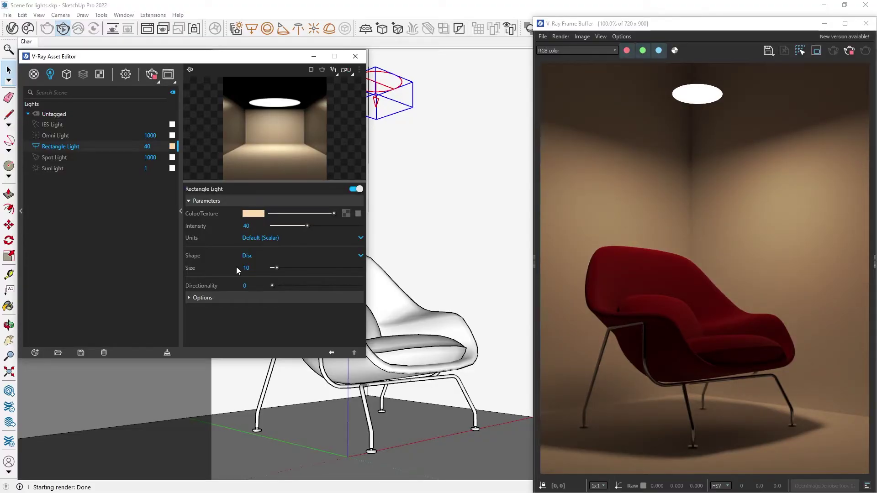
Set directionality to 0.64 and make the light invisible in the render
click(328, 286)
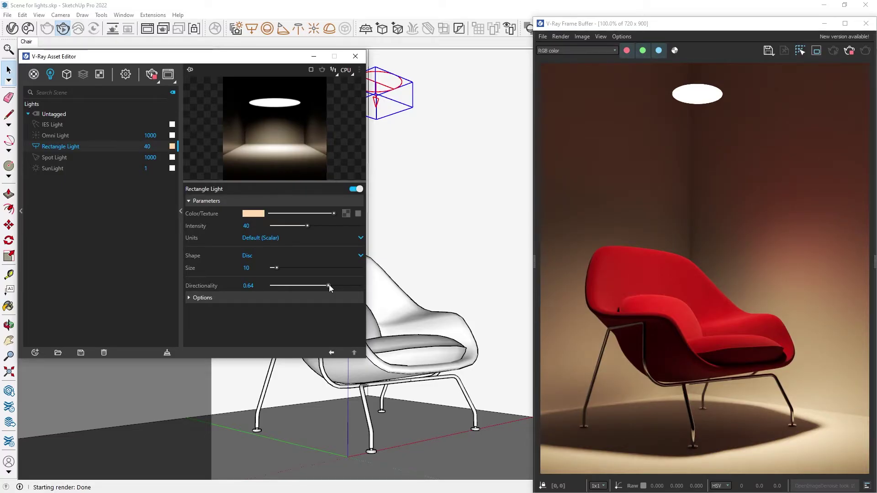
click(318, 298)
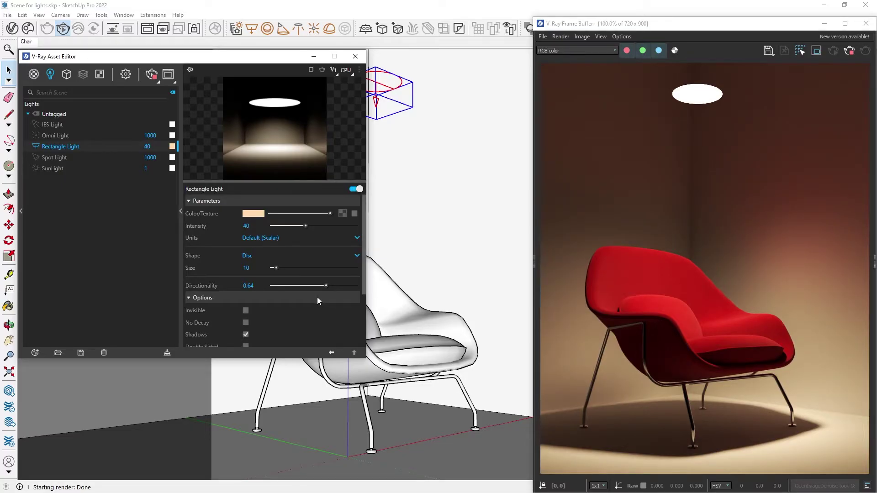
click(246, 311)
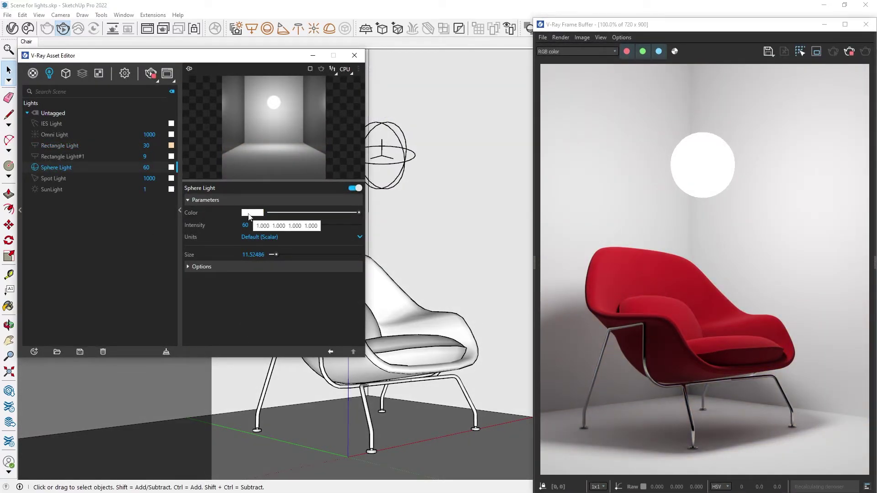
Set the Sphere Light size to 8 and widen the Spot Light cone angle to 59.19
click(250, 254)
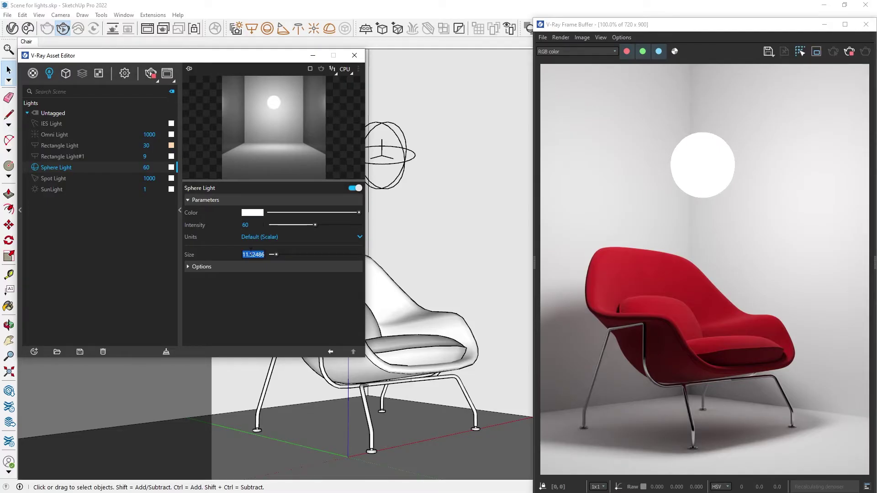
text(8)
key(Return)
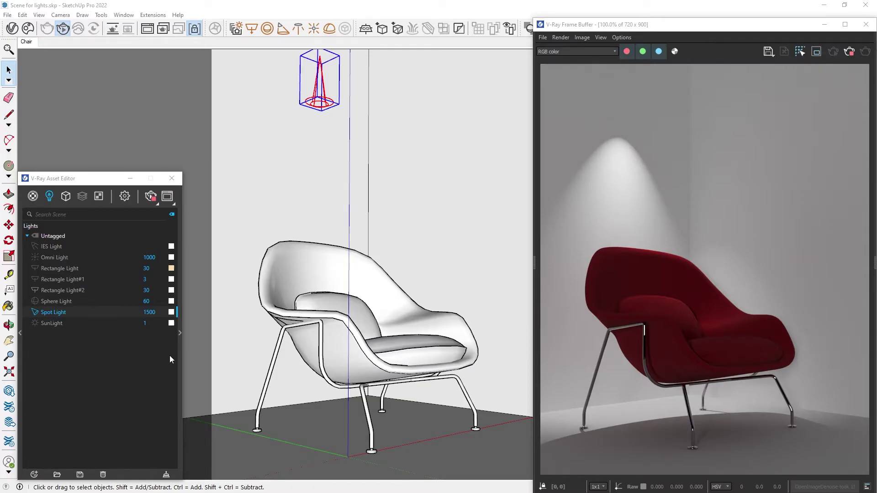
click(178, 346)
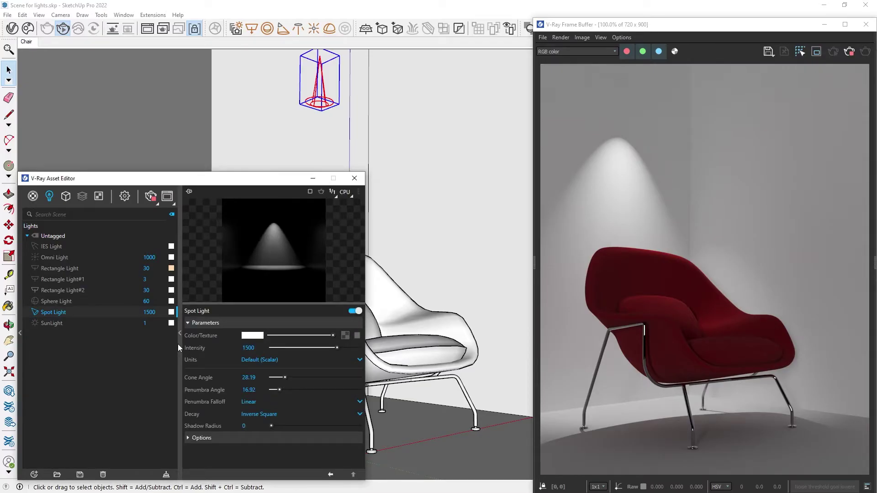
mouse_move(284, 377)
mouse_down()
mouse_move(300, 377)
mouse_move(288, 390)
mouse_move(273, 388)
mouse_up()
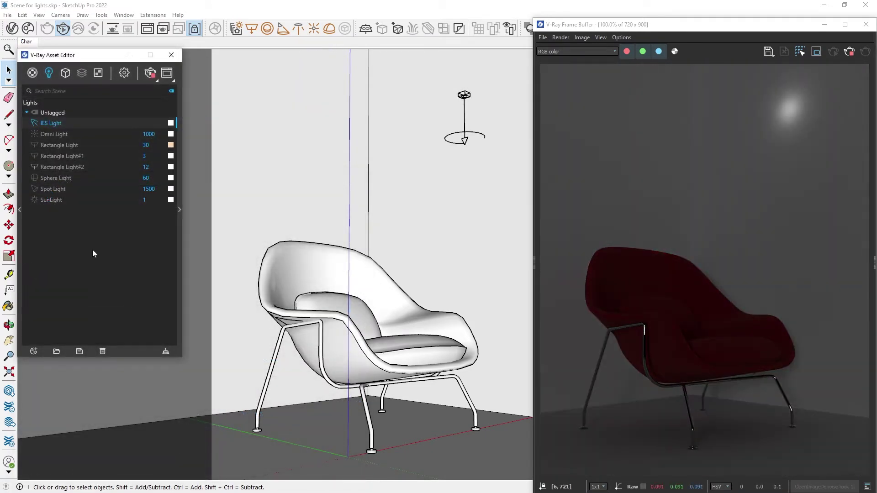
Load the Real-IES_bold.ies profile as the IES Light's file
click(179, 210)
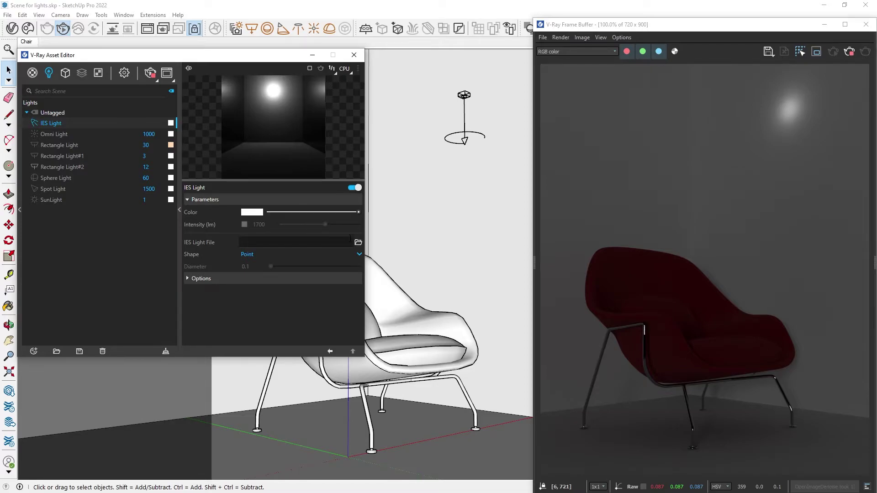
click(357, 243)
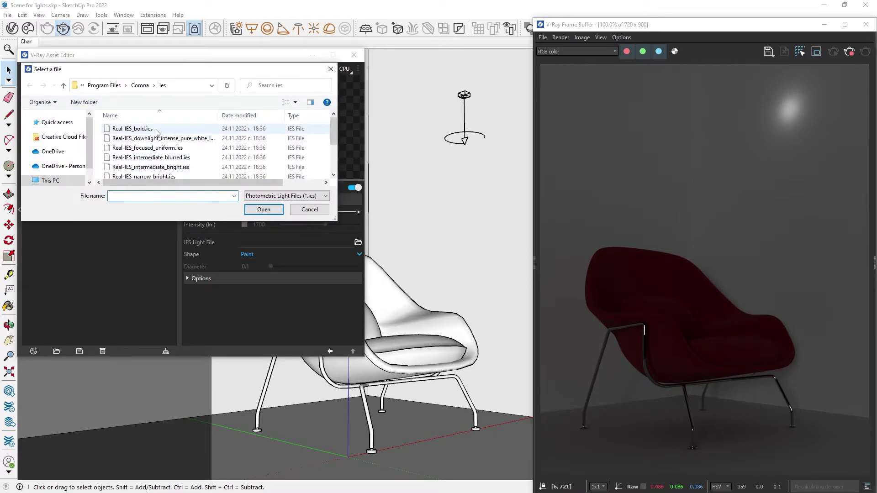
click(156, 129)
click(264, 209)
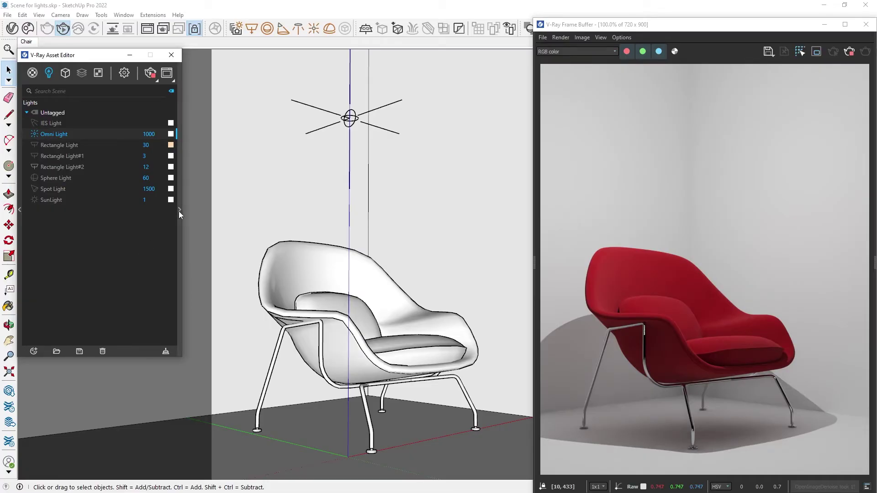
Try an Omni Light shadow radius of 6, then return it to 0
click(179, 211)
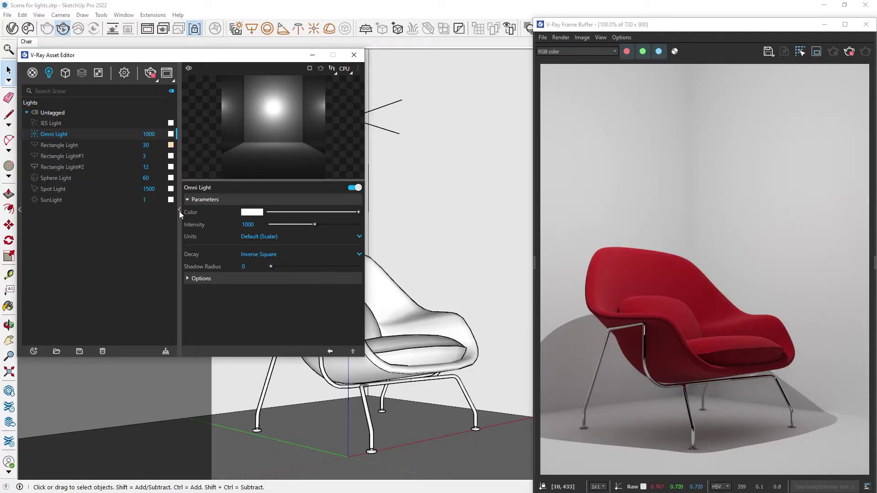
drag(289, 267, 327, 267)
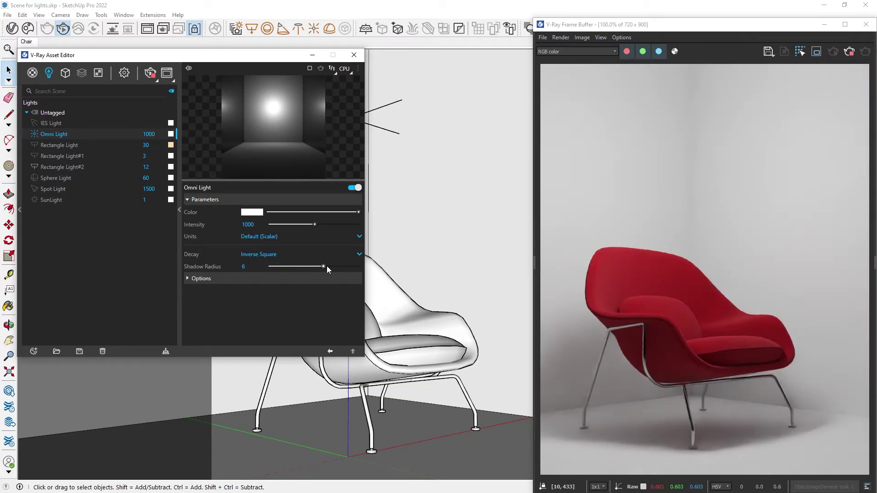
drag(324, 266, 270, 267)
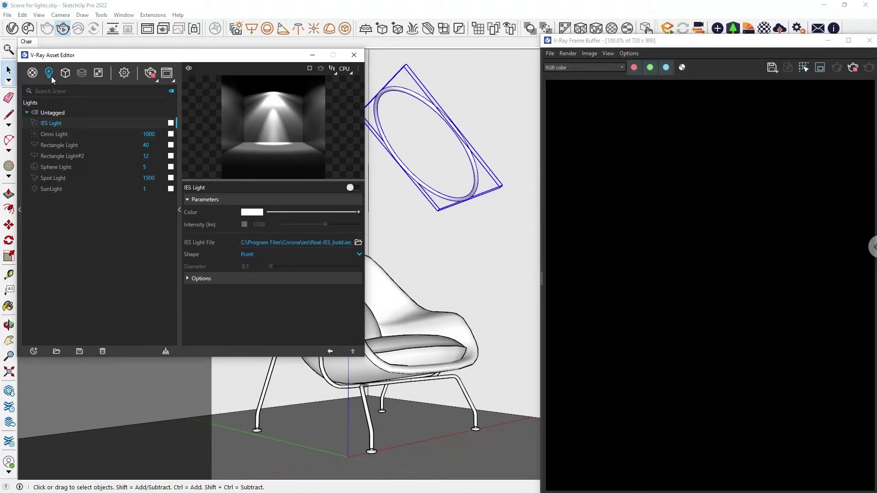
Create a Mesh Light applied to the selected ring with intensity 60
mouse_move(51, 78)
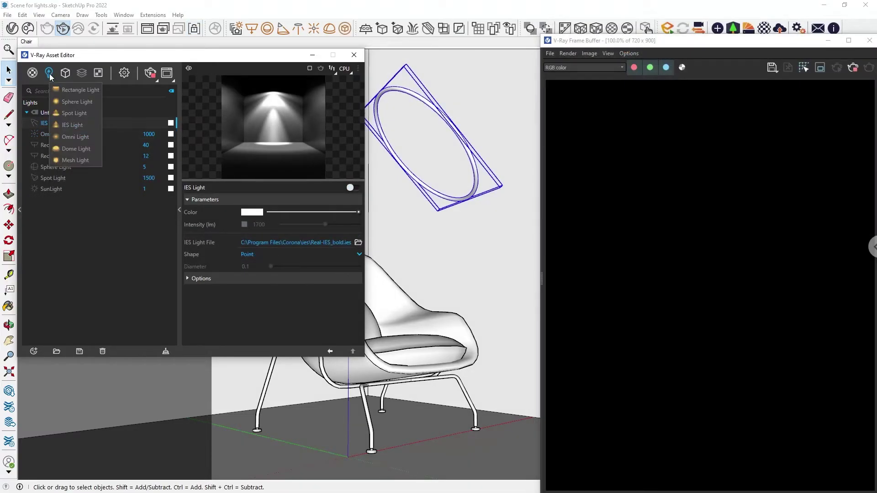
click(61, 160)
right_click(84, 134)
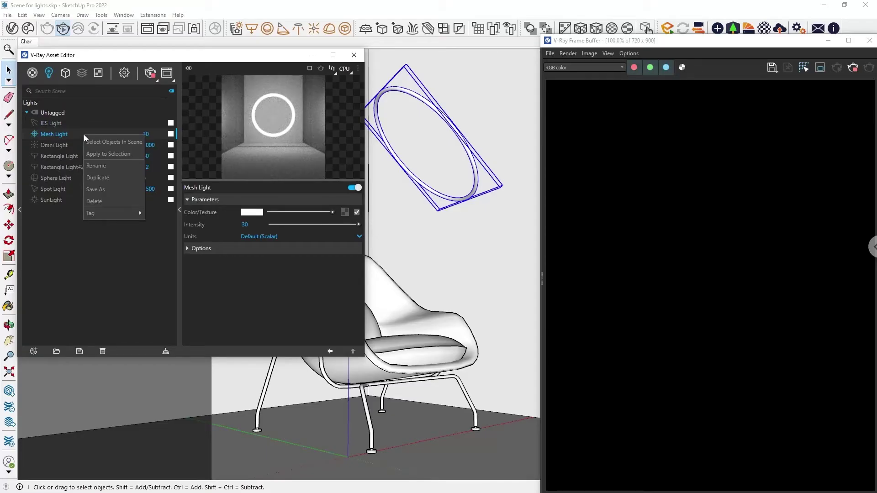
click(101, 154)
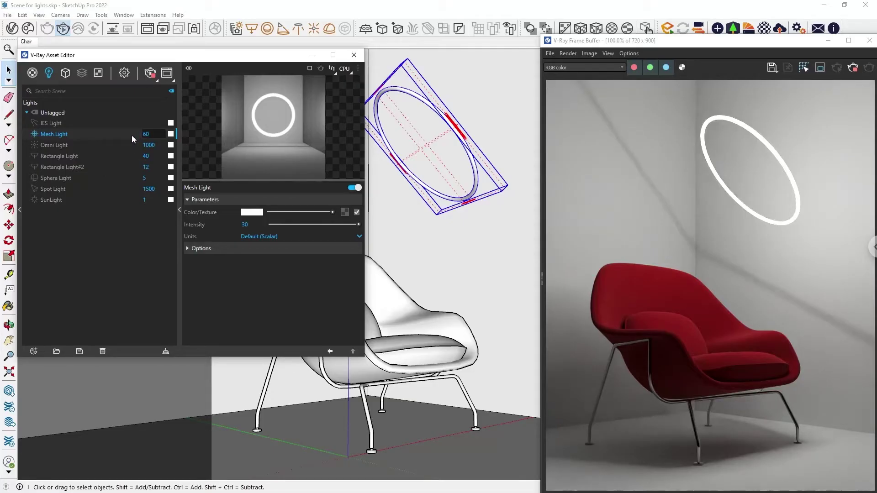
key(Return)
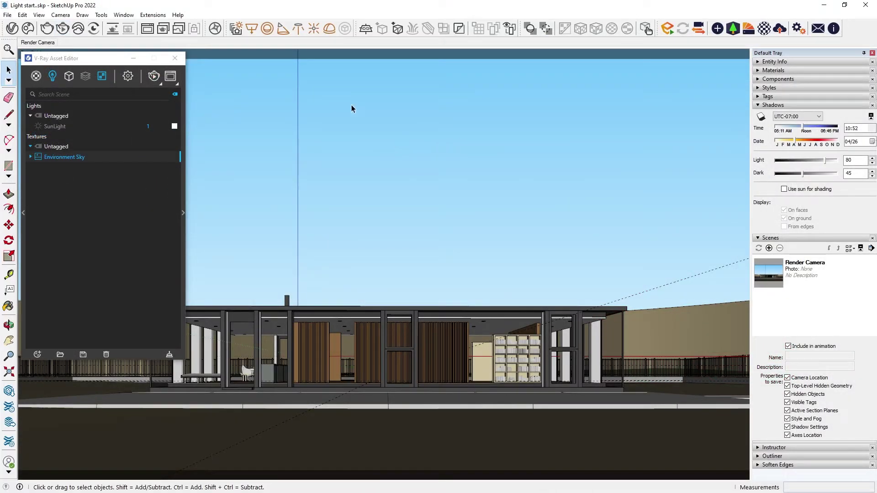
Place a Dome Light in front of the house and show its HDR texture placement options
click(329, 29)
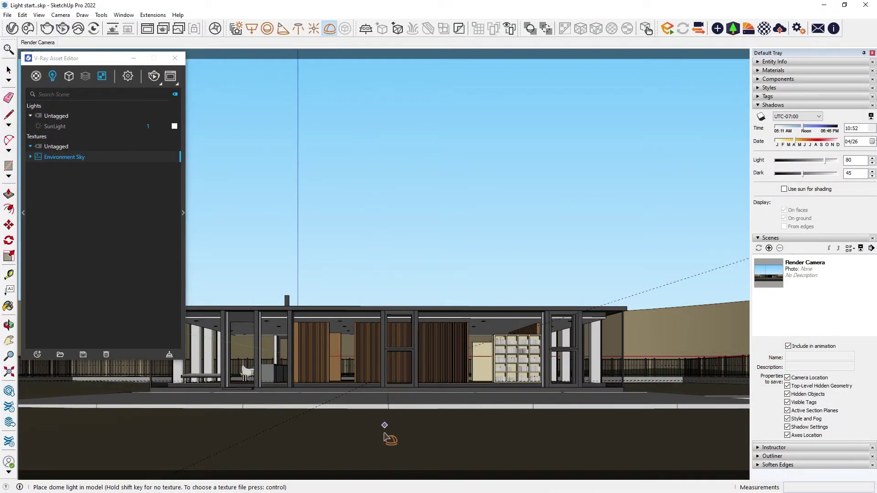
click(382, 438)
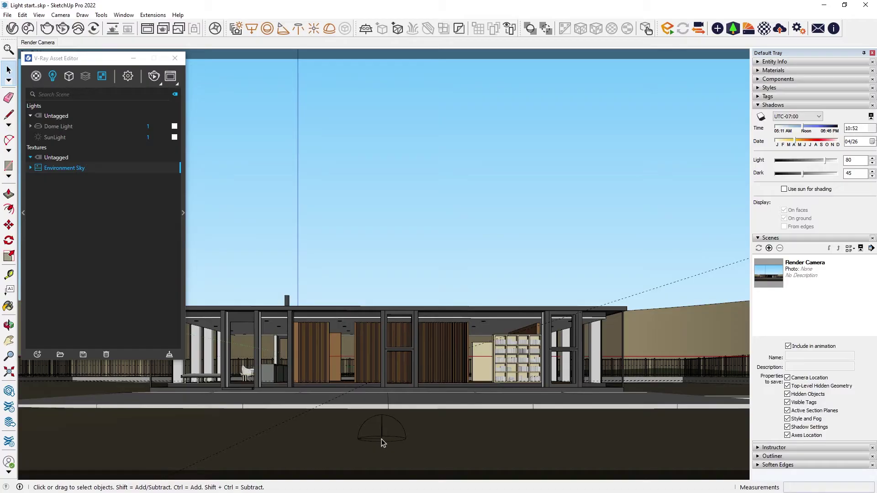
click(382, 439)
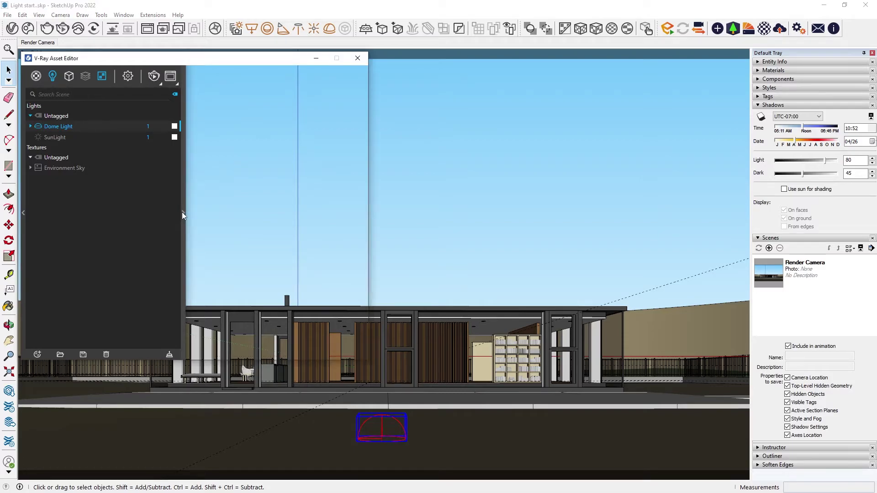
click(182, 212)
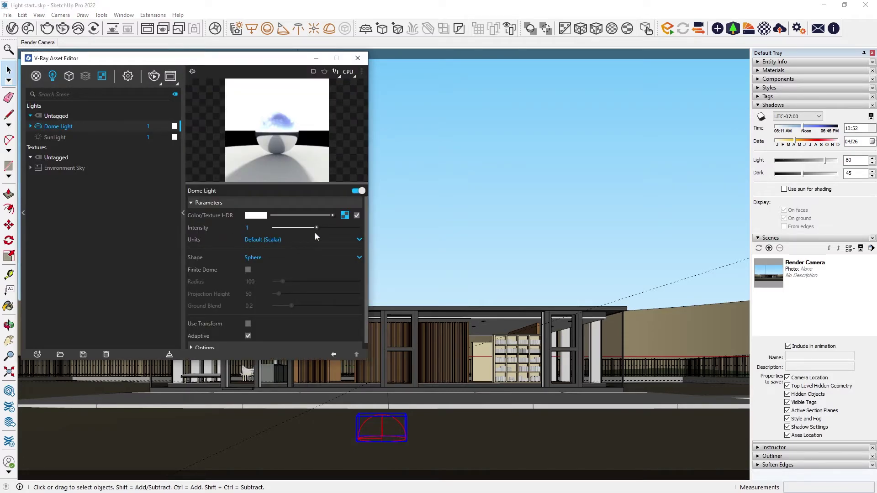
click(344, 215)
click(287, 264)
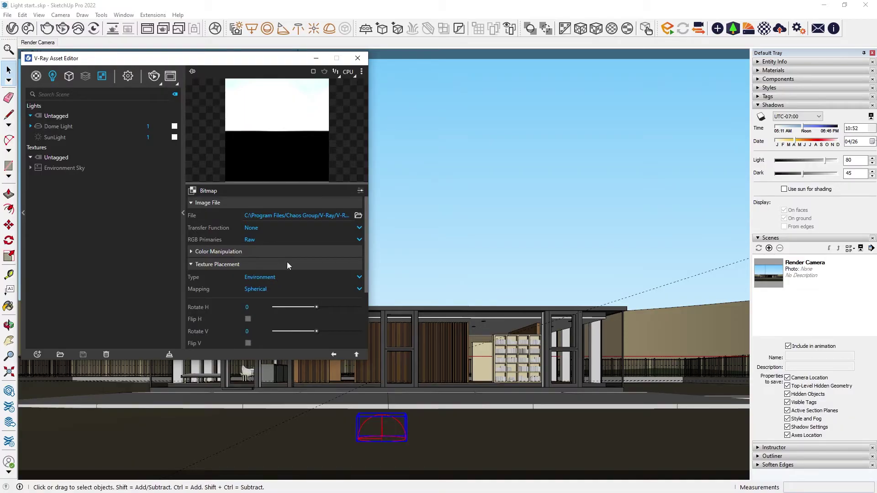
Start and stop a test render, then rotate the dome texture horizontally to -163.9
click(155, 78)
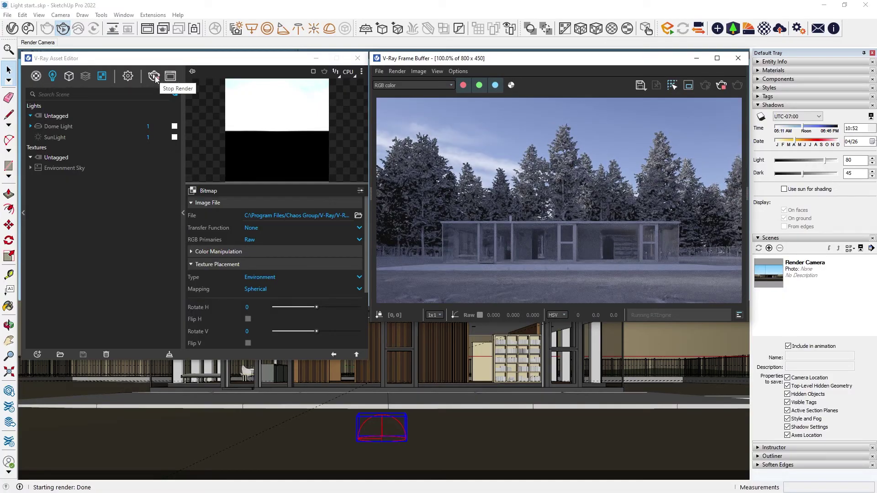
click(155, 77)
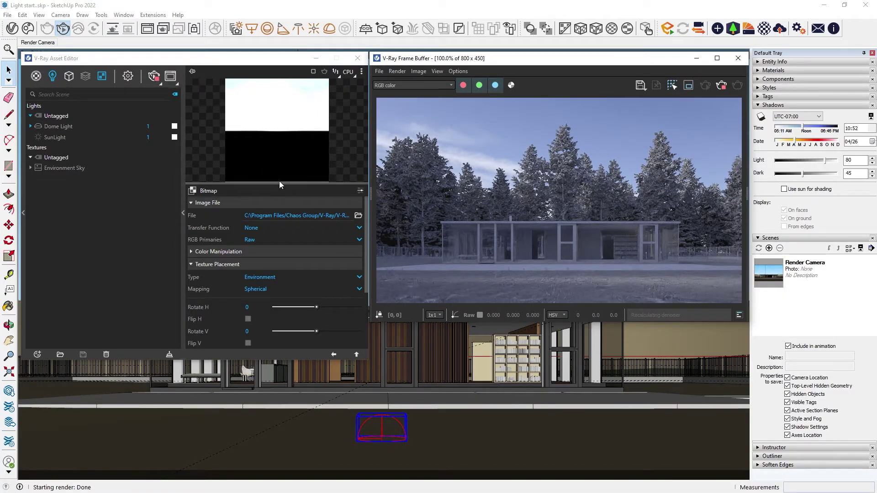
drag(309, 309, 298, 309)
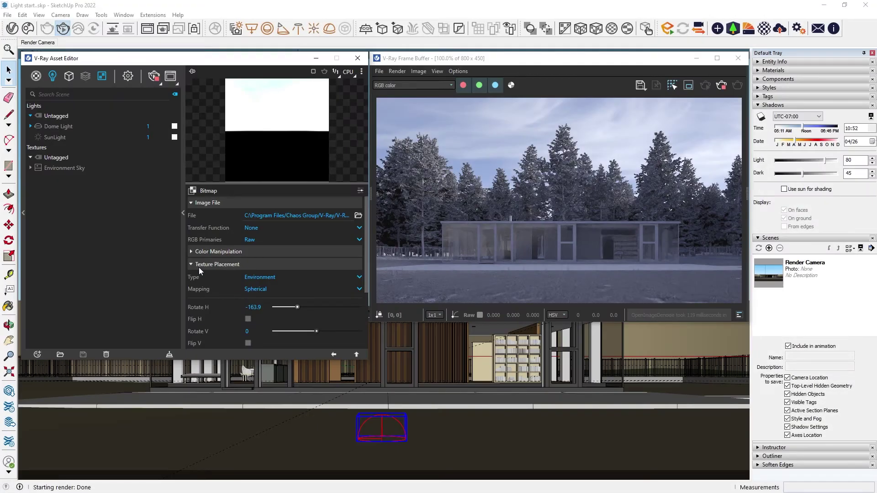
Import the downloaded Sun 002 HDRI from the Chaos Cosmos library into the scene
click(28, 29)
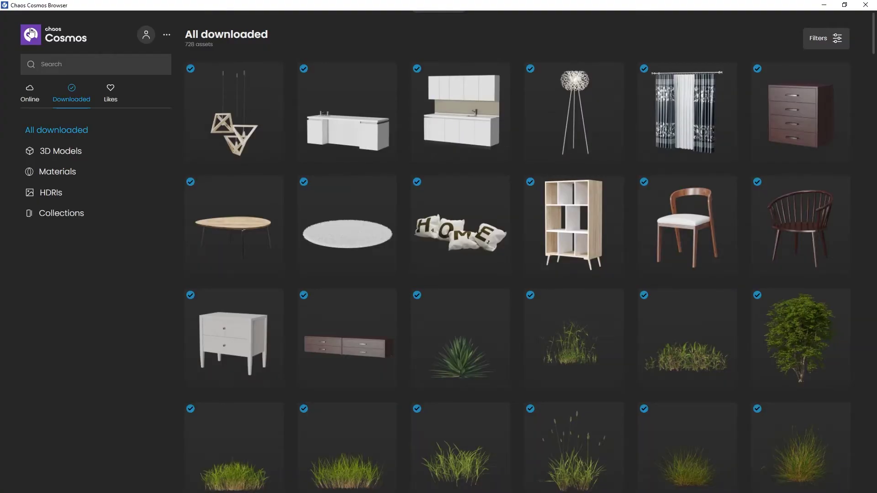
click(54, 192)
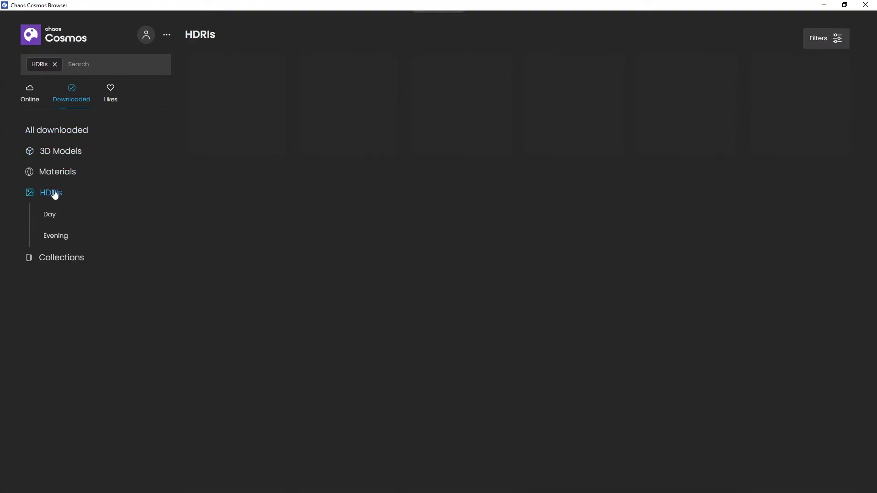
click(388, 63)
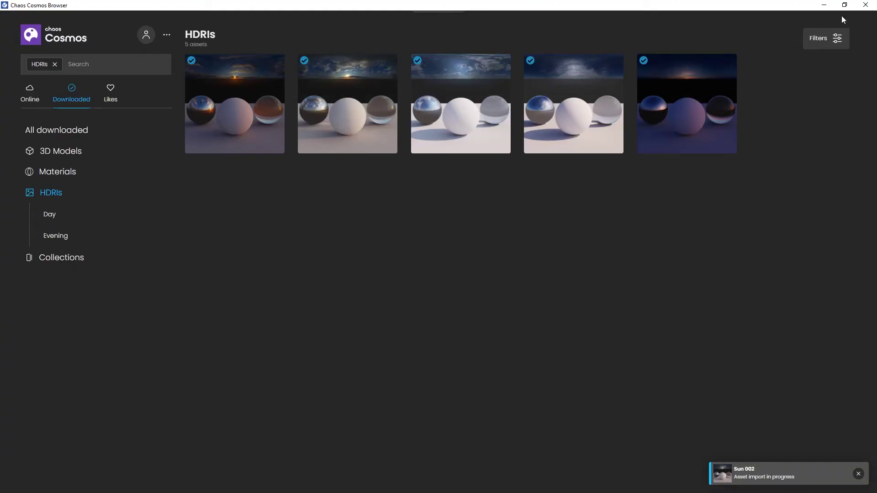
click(864, 5)
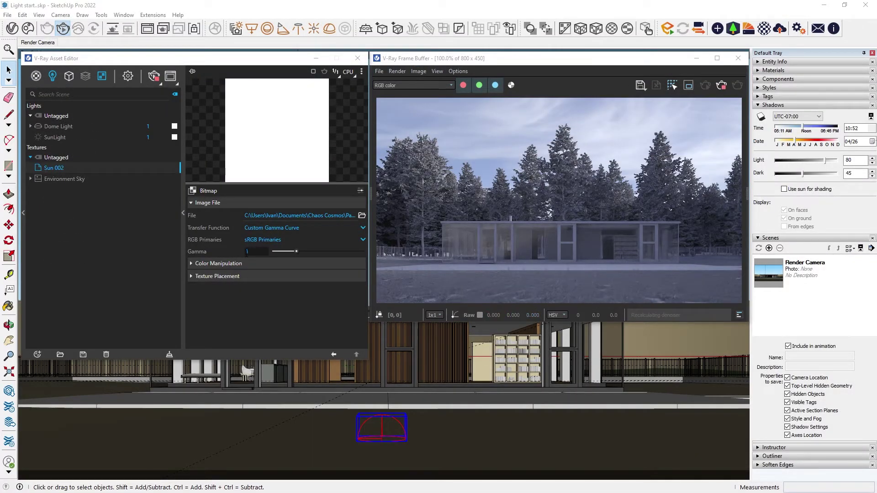
Give Sun 002 Spherical mapping and paste it as an instance into the Dome Light's HDR slot
click(218, 276)
click(248, 300)
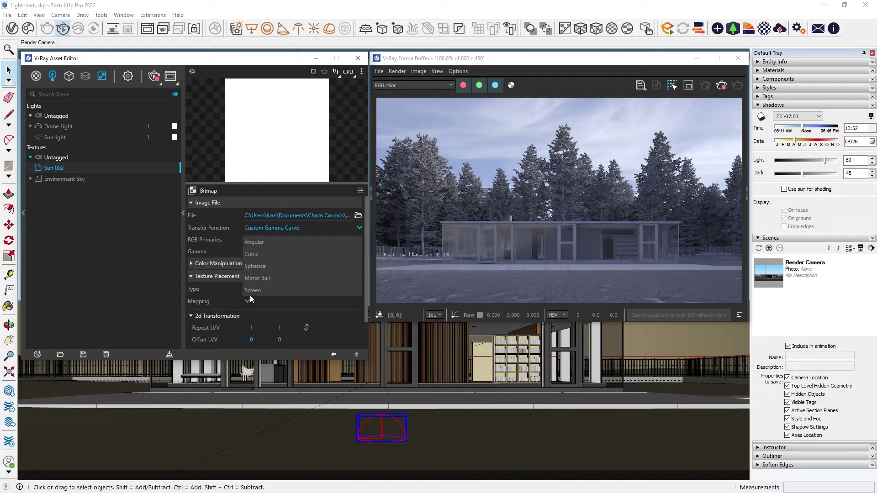
click(265, 268)
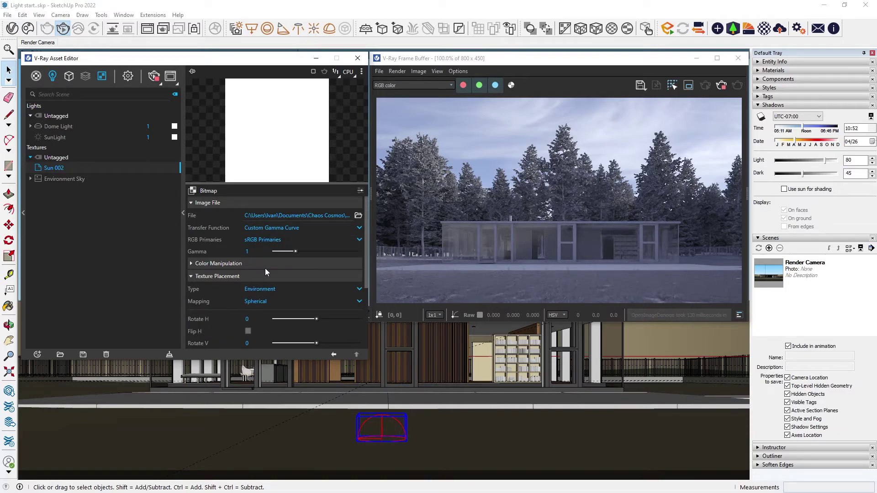
click(119, 127)
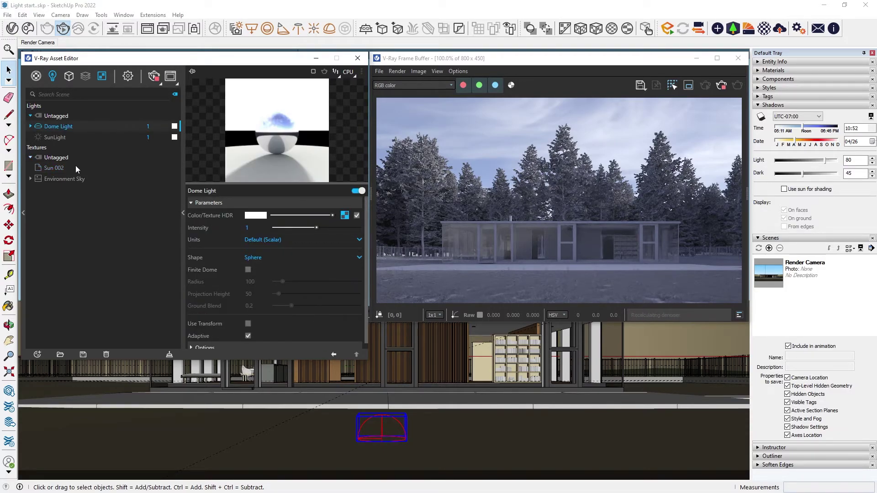
drag(56, 168, 342, 218)
click(328, 236)
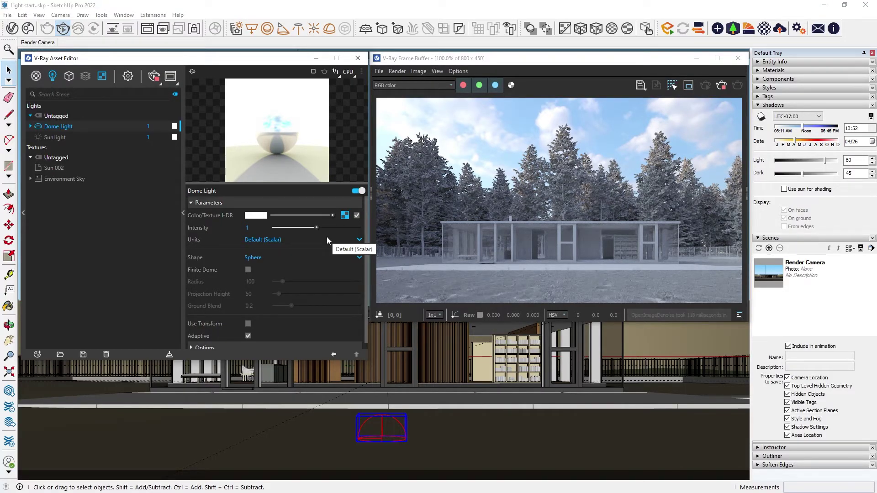
Rotate the Sun 002 sky horizontally to -297.2
click(67, 168)
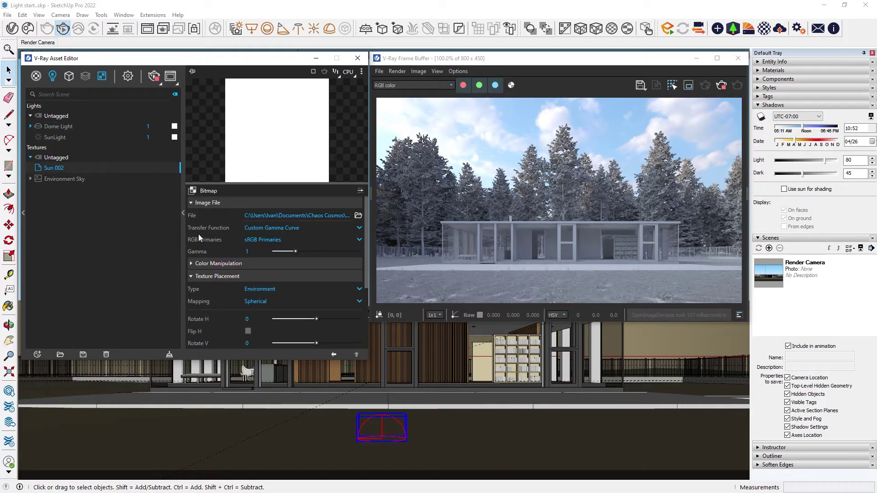
click(299, 320)
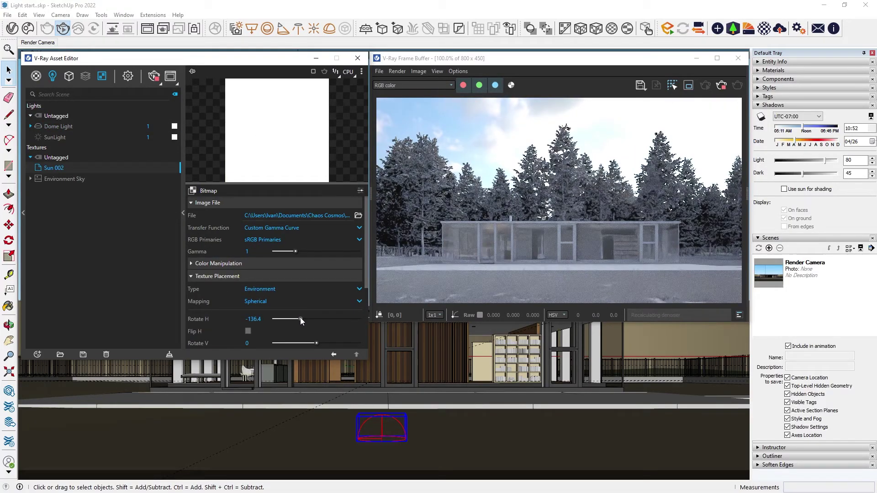
drag(300, 320, 282, 320)
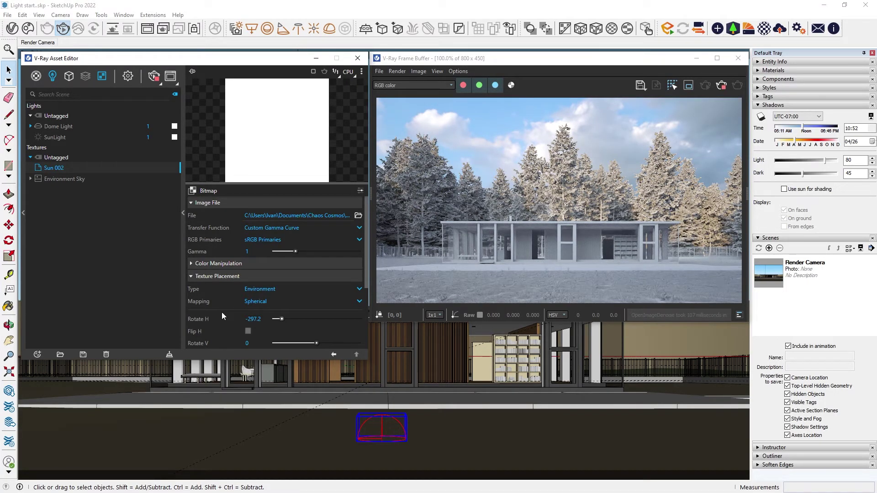
Disable the Dome Light, enable SunLight, and set the shadow time to 08:16 on 09/08
click(39, 127)
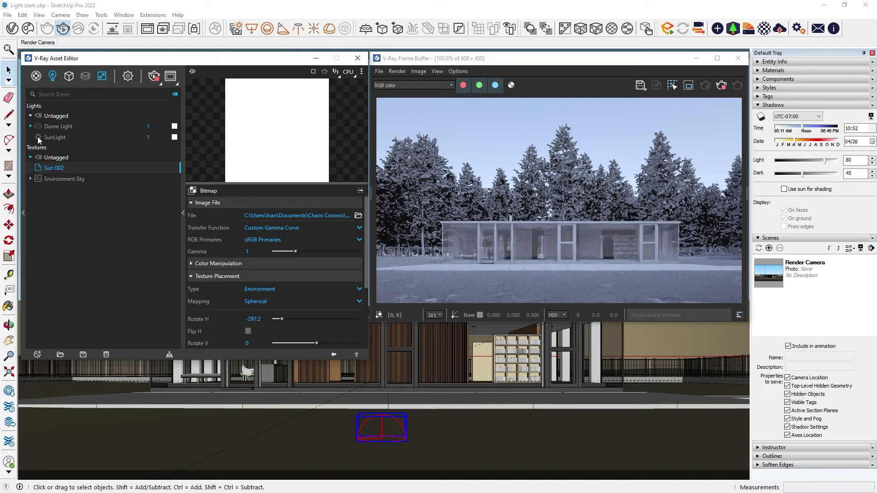
click(39, 139)
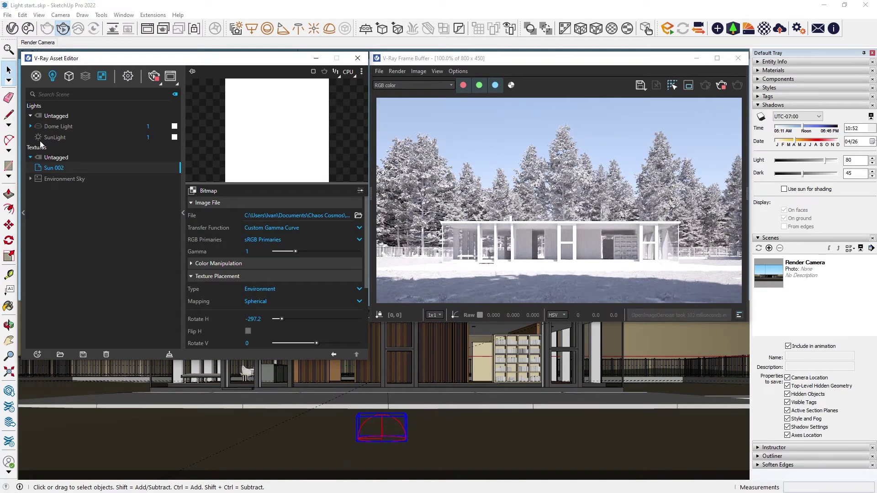
drag(778, 133, 817, 142)
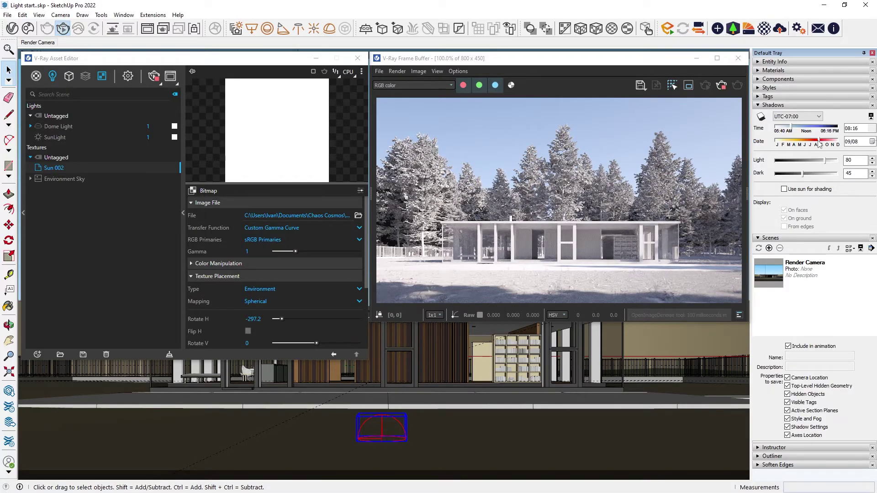
Turn on the SunLight's Custom Orientation at 39.7° vertical and 106.9° horizontal
click(114, 138)
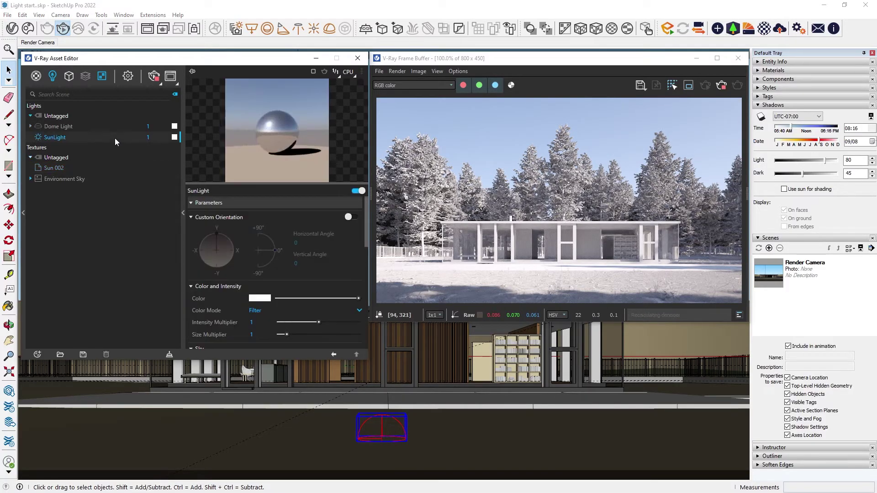
click(349, 218)
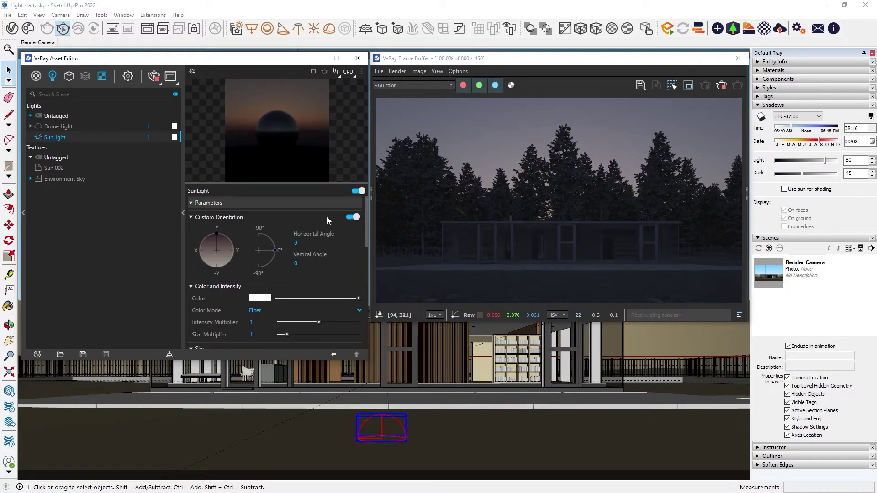
click(271, 239)
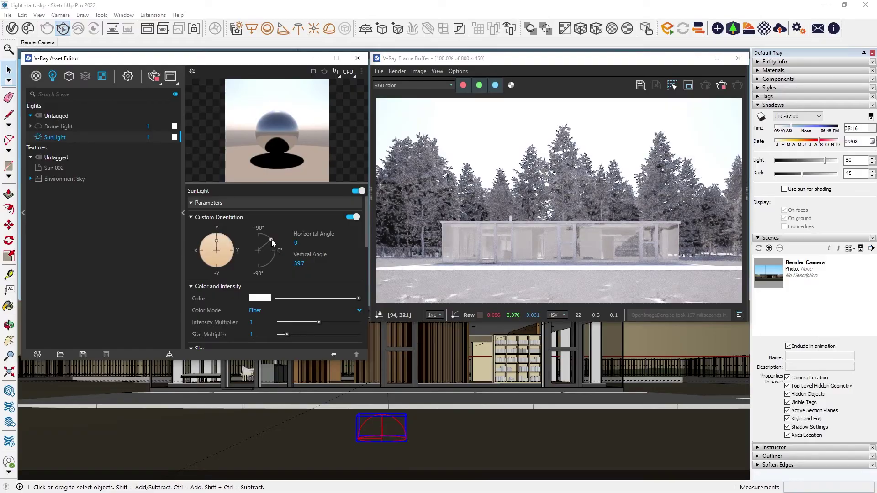
click(233, 253)
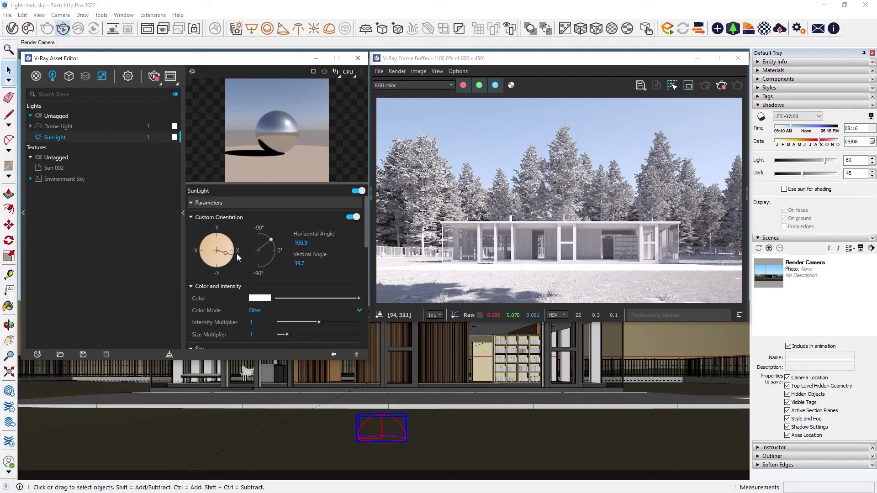
Try sun size multipliers of 50 and 20, then reset it to 1
scroll(274, 267, down, 2)
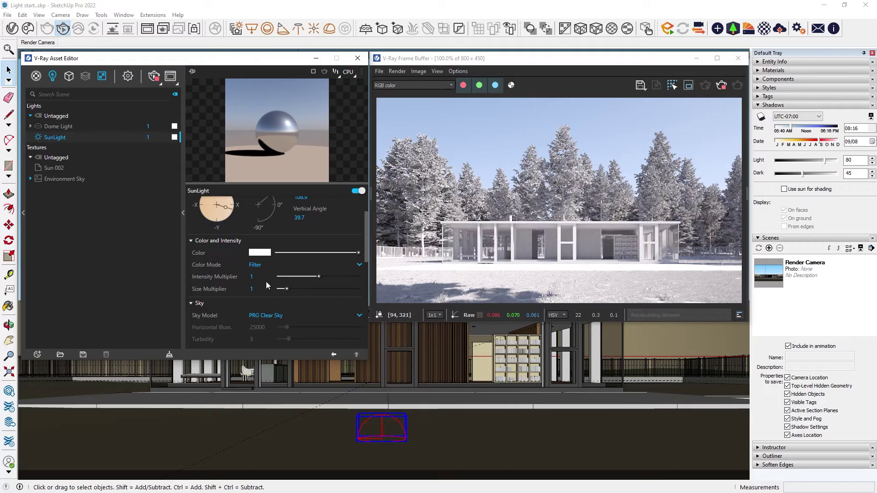
double_click(252, 288)
text(50)
key(Return)
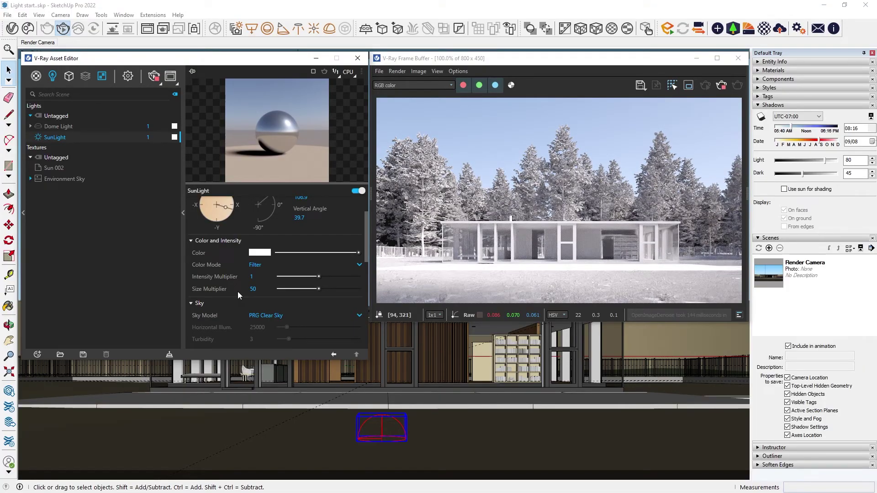
double_click(251, 288)
text(20)
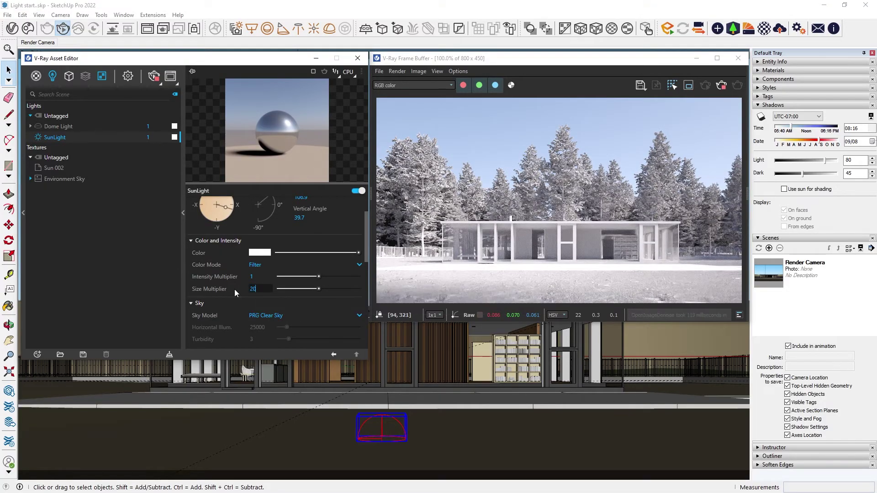
key(Return)
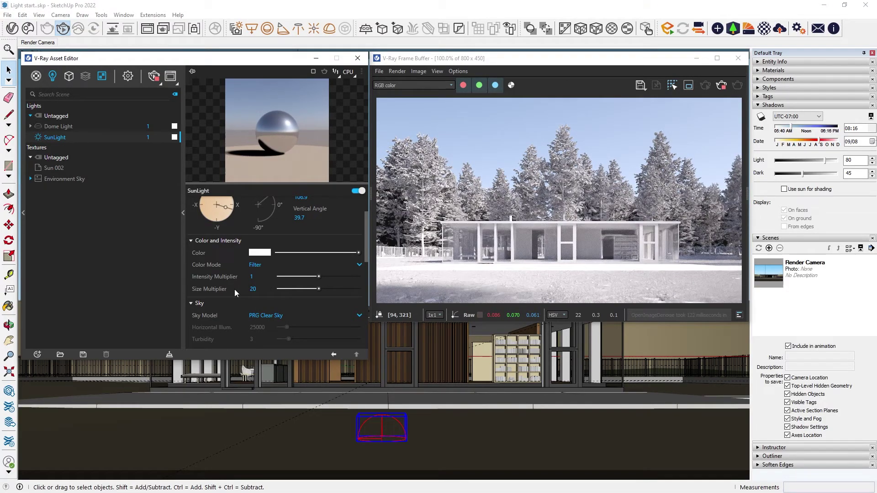
double_click(243, 289)
text(1)
key(Return)
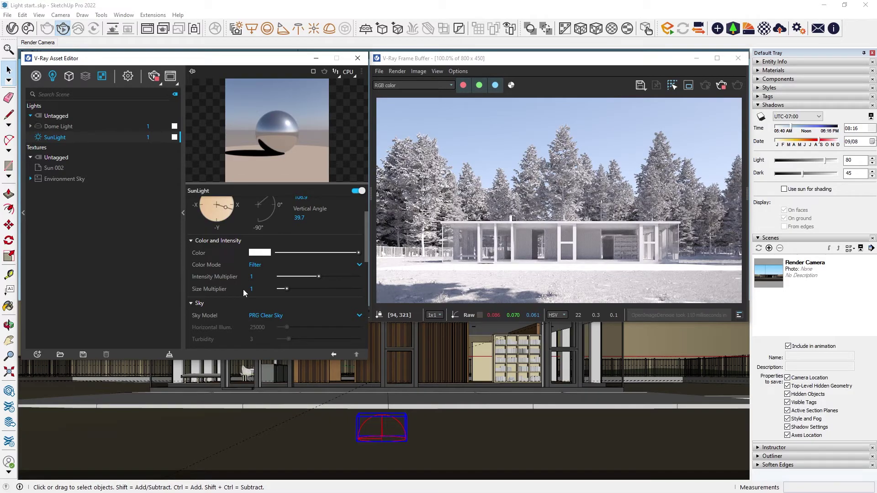
Turn on sky clouds and lower their density to 0.41
scroll(242, 289, down, 3)
scroll(243, 289, down, 3)
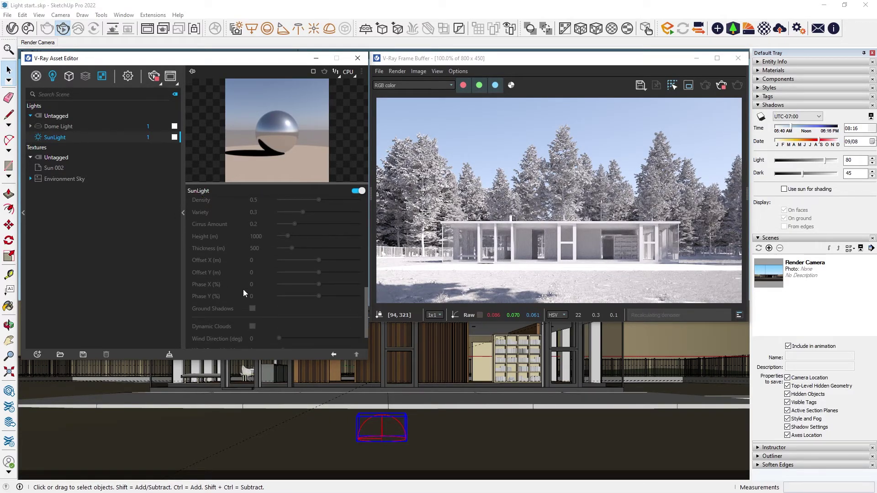
click(350, 234)
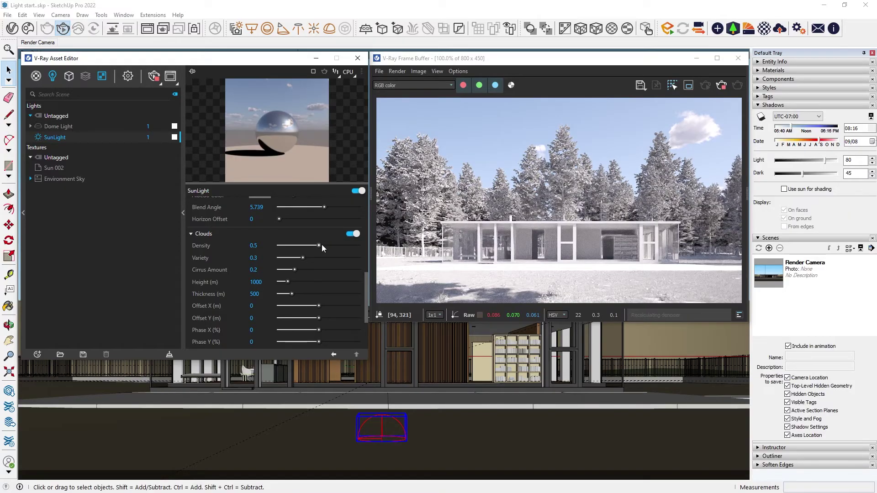
mouse_move(322, 246)
mouse_down()
mouse_move(329, 246)
mouse_move(312, 245)
mouse_up()
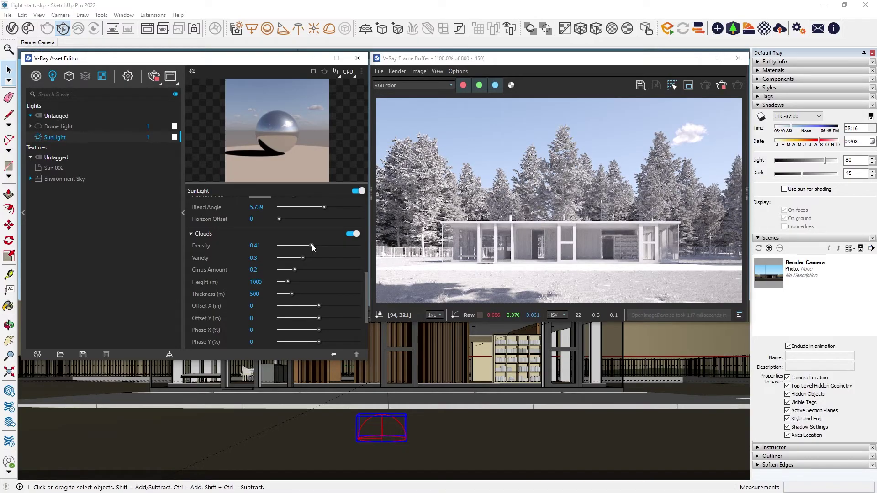
Stop the render, download Light Gen content, and generate variants with 6 altitude variations
click(183, 209)
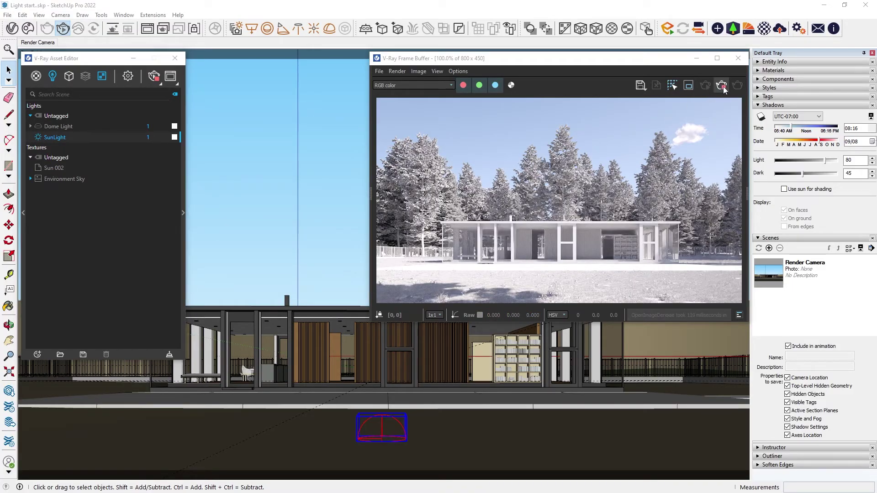
click(721, 87)
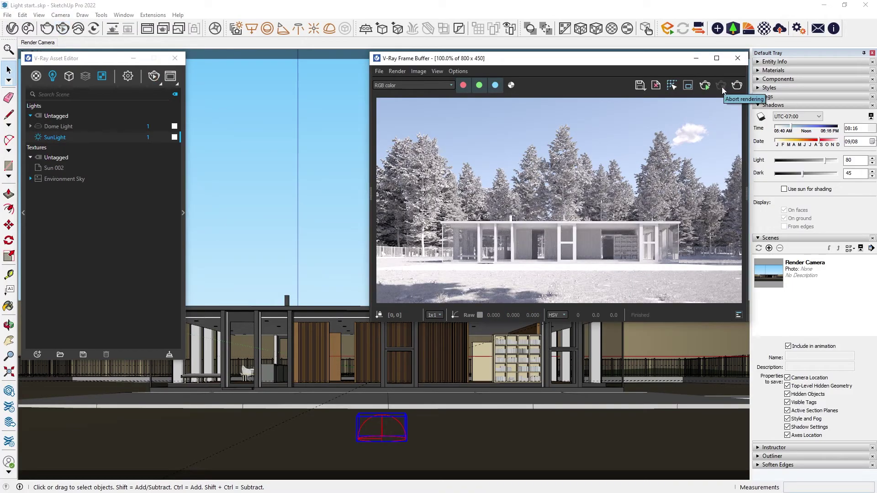
click(240, 32)
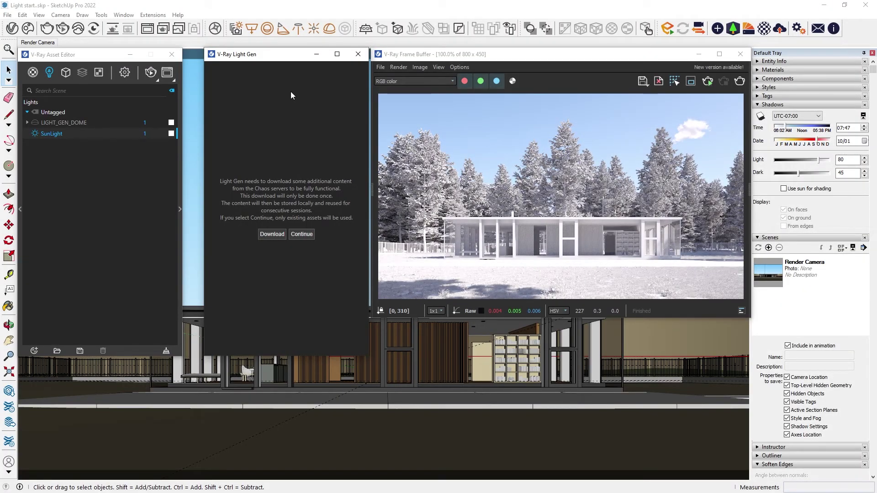
click(278, 233)
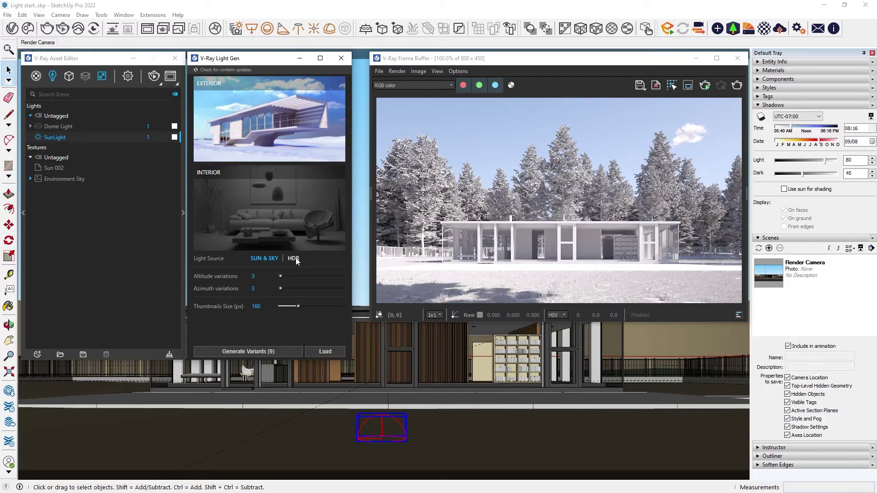
drag(280, 276, 317, 276)
click(282, 350)
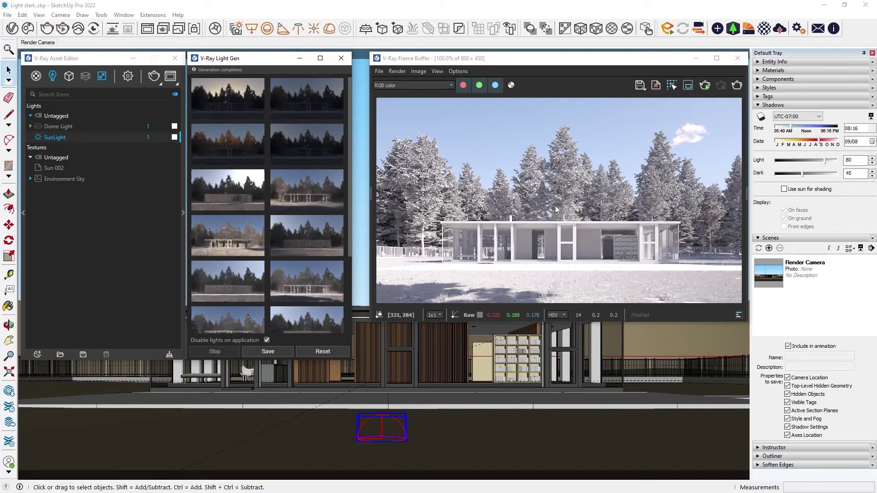
Re-render, apply a generated Light Gen sun variant, and save the scenarios as LG_Sun
click(704, 85)
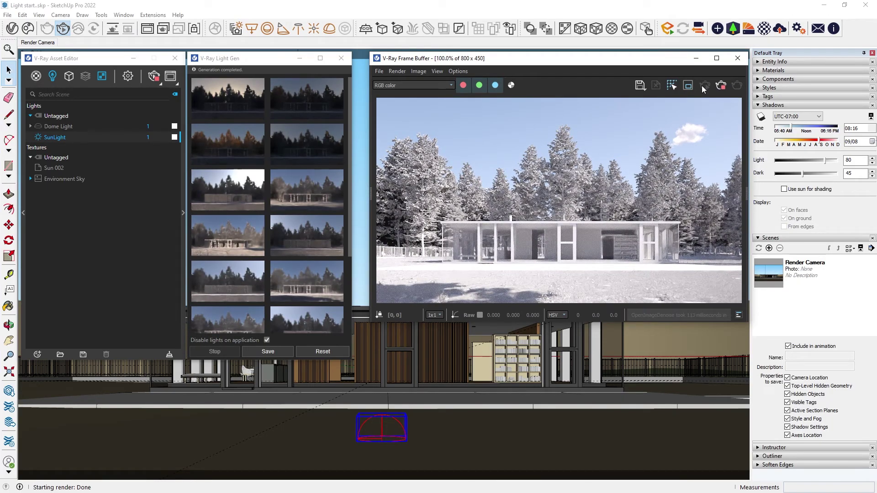
click(305, 201)
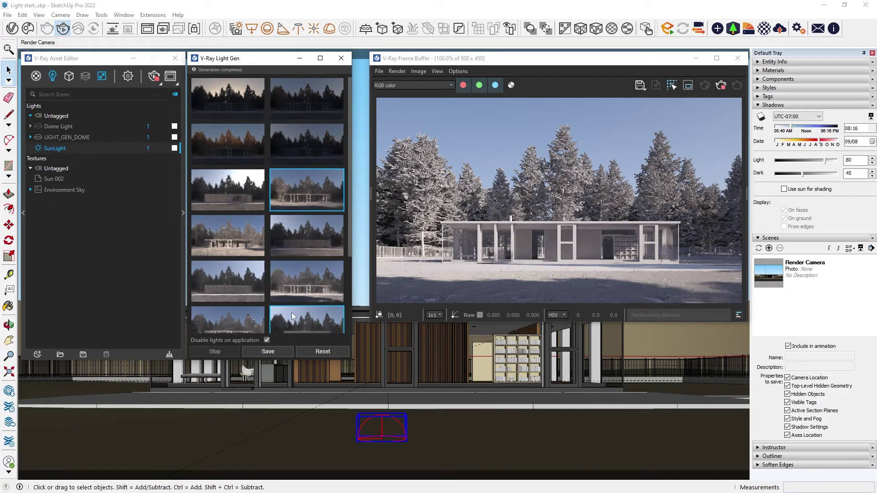
click(273, 351)
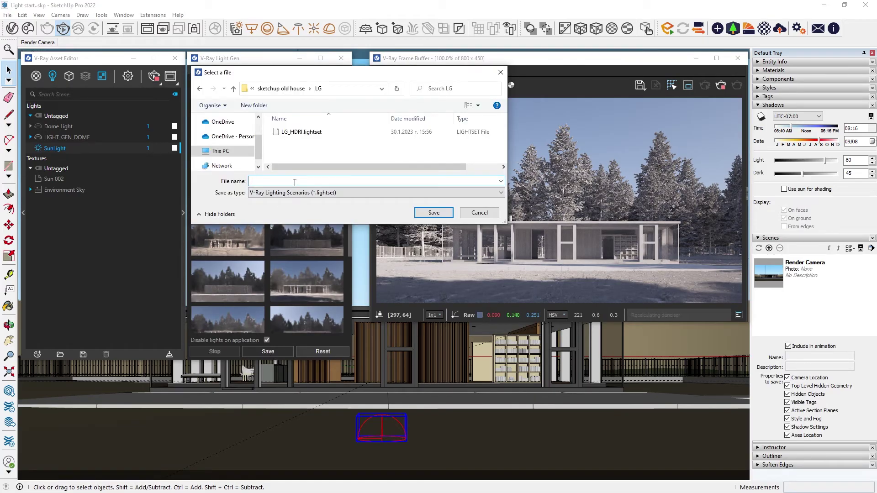
text(LG_Sun)
key(Return)
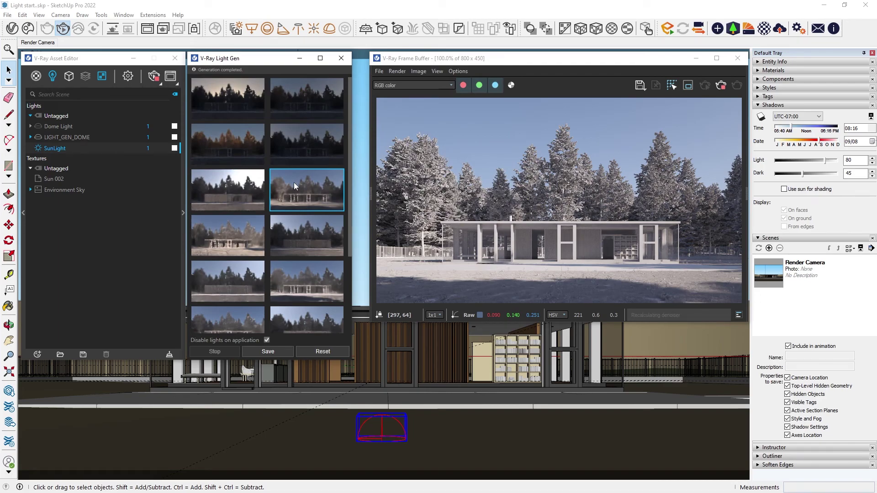
Reset Light Gen, switch its light source to HDR, and set 3 unique styles
click(323, 352)
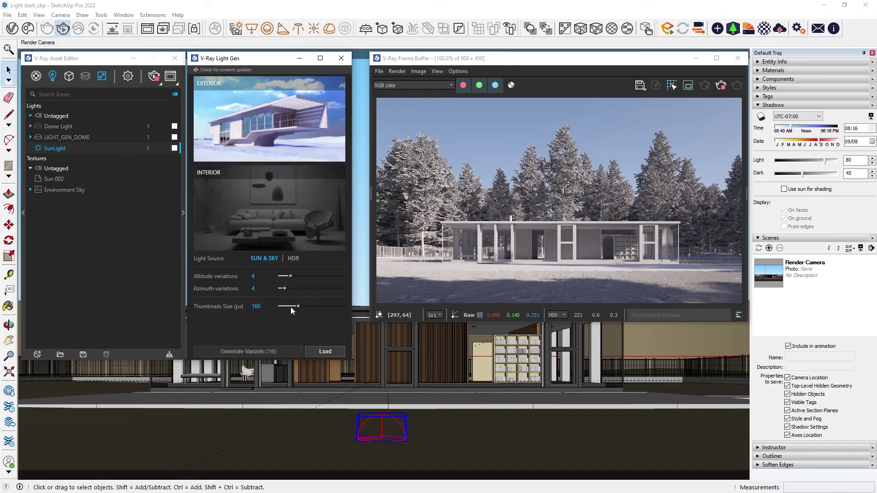
click(292, 259)
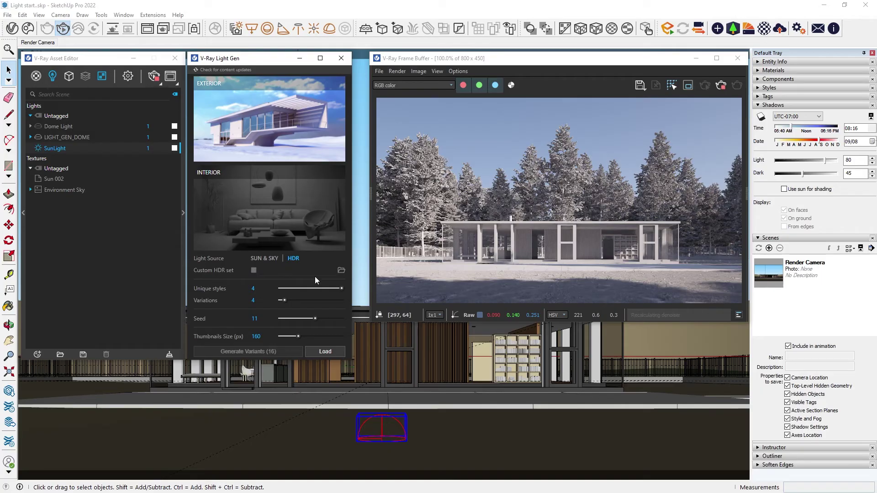
drag(340, 287, 295, 303)
Load the saved LG_HDRI.lightset lighting scenarios
click(325, 351)
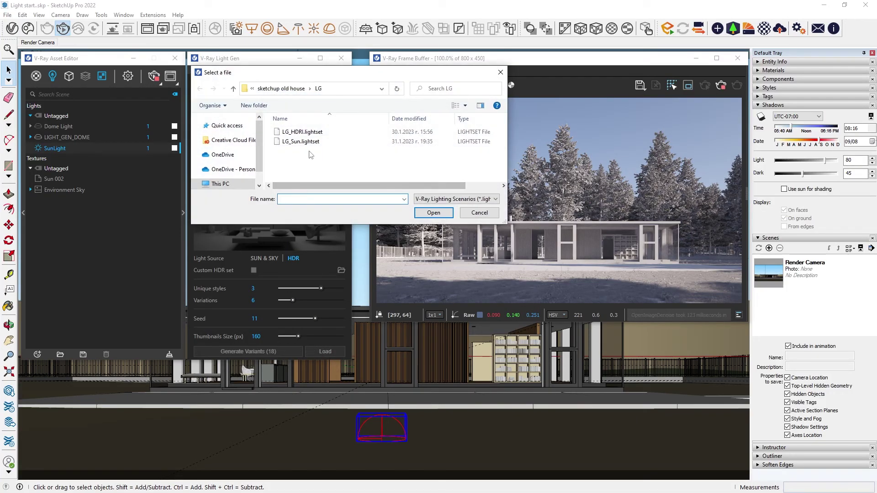
click(311, 133)
click(422, 214)
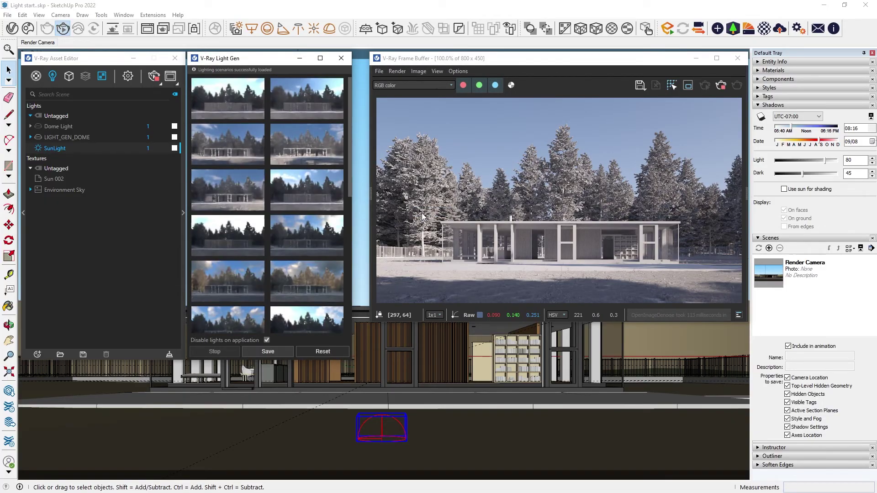
Apply the cloudy-sky lighting scenario and review the Dome Light's parameters
click(245, 282)
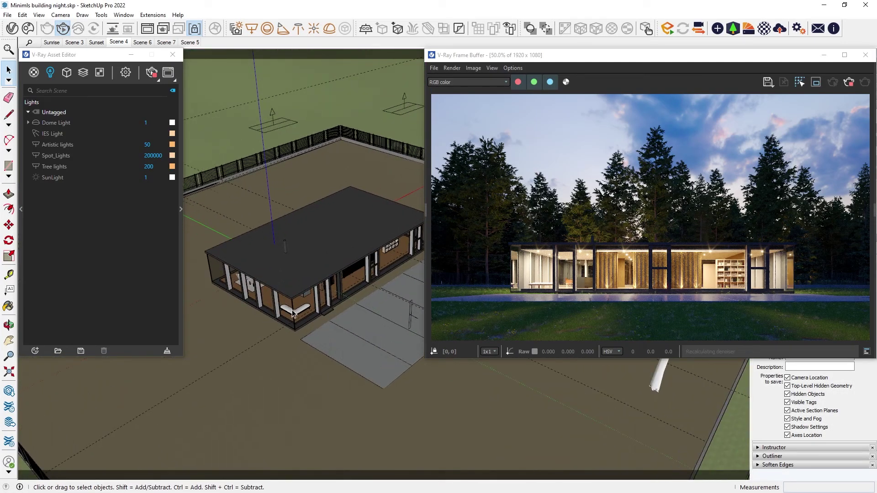
click(67, 122)
click(179, 189)
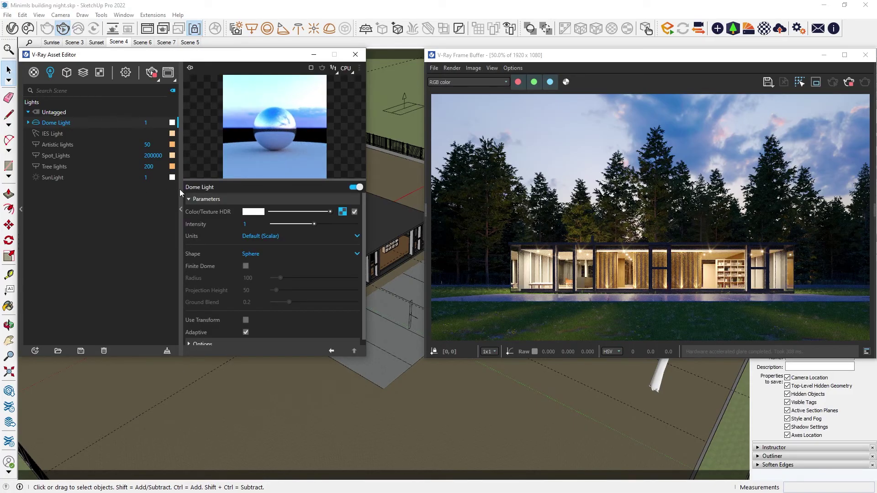
Review the IES Light's parameters, collapse the panel, and bring up the IES Light's options
click(52, 134)
middle_drag(191, 406, 331, 420)
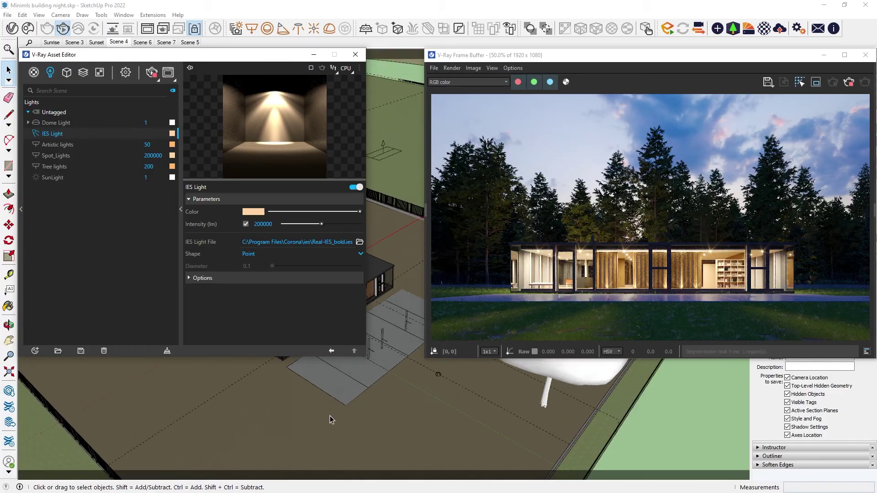
click(181, 209)
scroll(262, 259, up, 6)
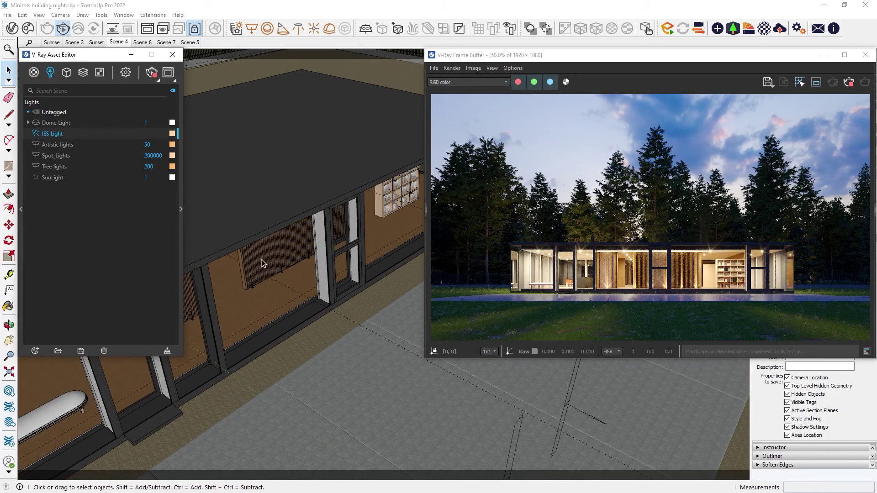
scroll(264, 260, up, 5)
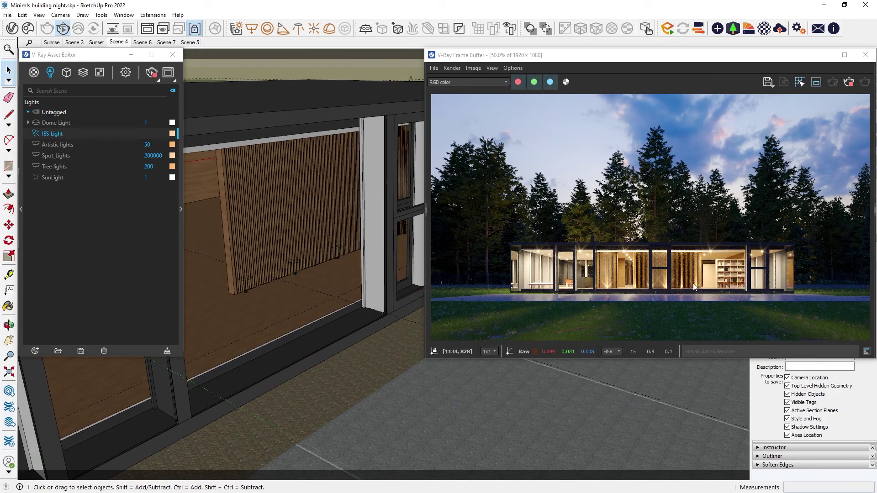
right_click(84, 133)
Select all IES fixtures, then pick Artistic lights and inspect the tall outdoor light boxes
click(89, 139)
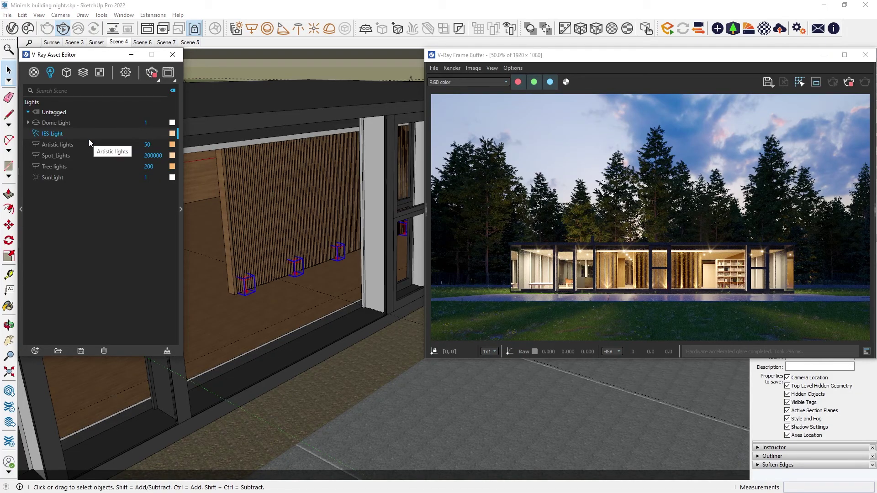
click(72, 144)
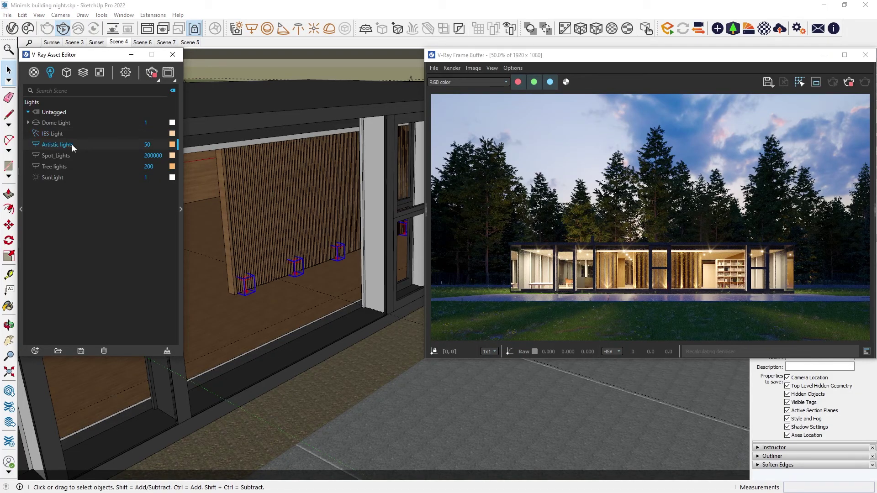
scroll(280, 251, down, 6)
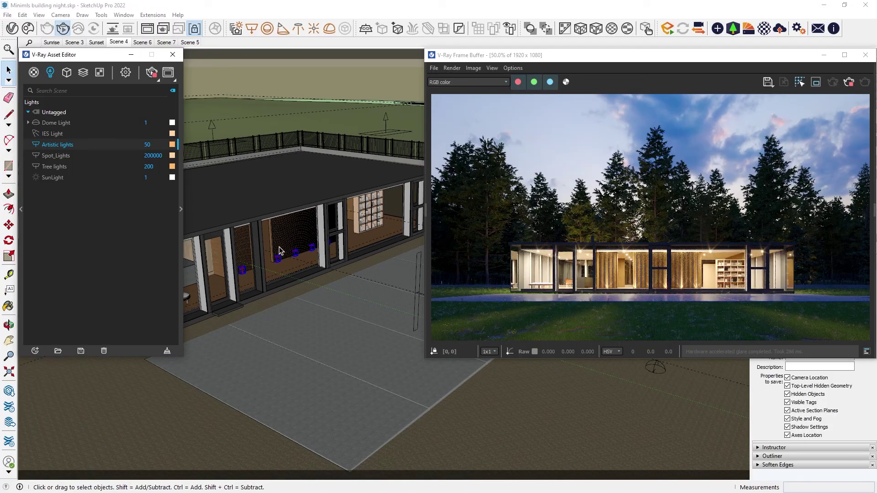
scroll(158, 417, down, 3)
middle_drag(158, 417, 357, 329)
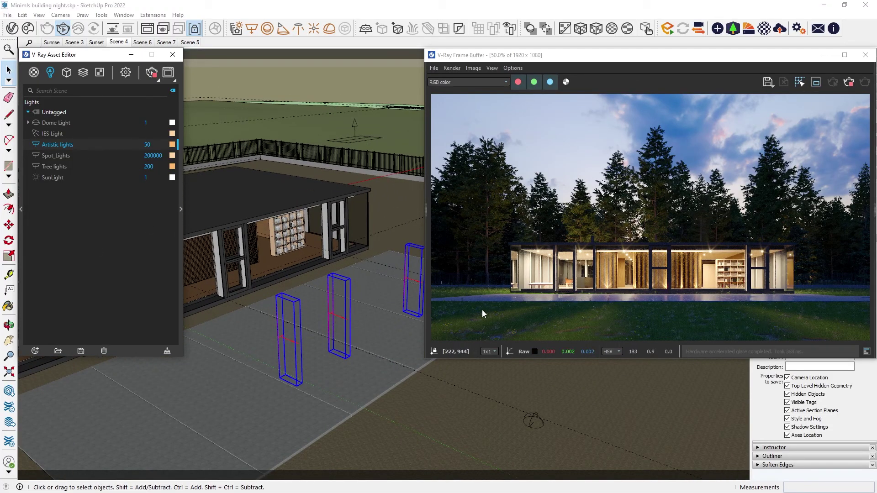
Pick Spot_Lights (intensity 200000) and inspect the ceiling spot fixture above the bookshelf
click(81, 155)
scroll(235, 175, up, 10)
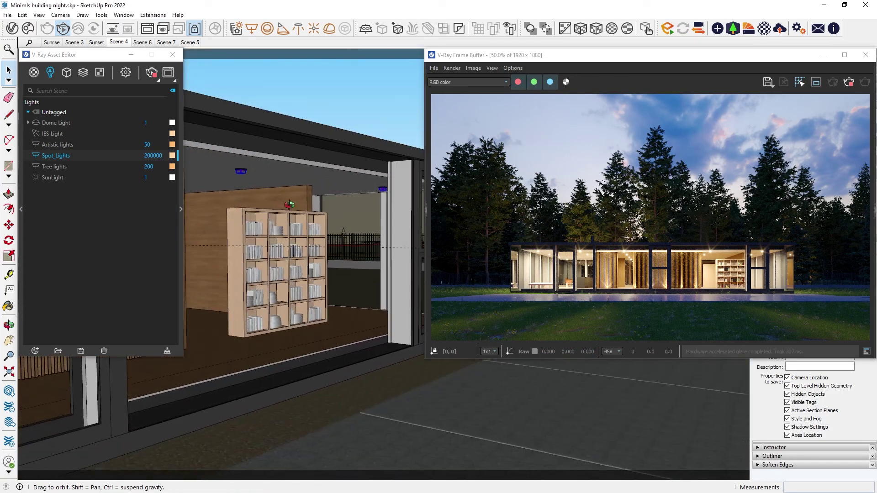
scroll(246, 182, up, 3)
middle_drag(245, 182, 240, 253)
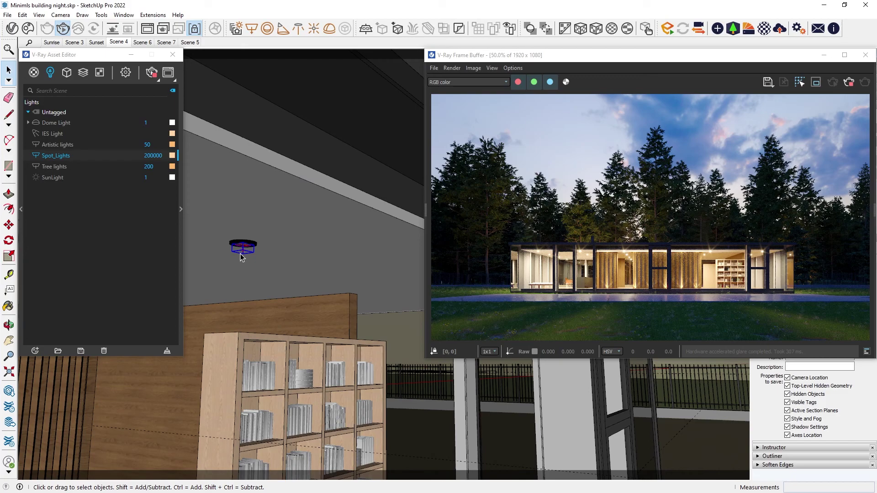
scroll(240, 253, up, 3)
scroll(231, 254, up, 5)
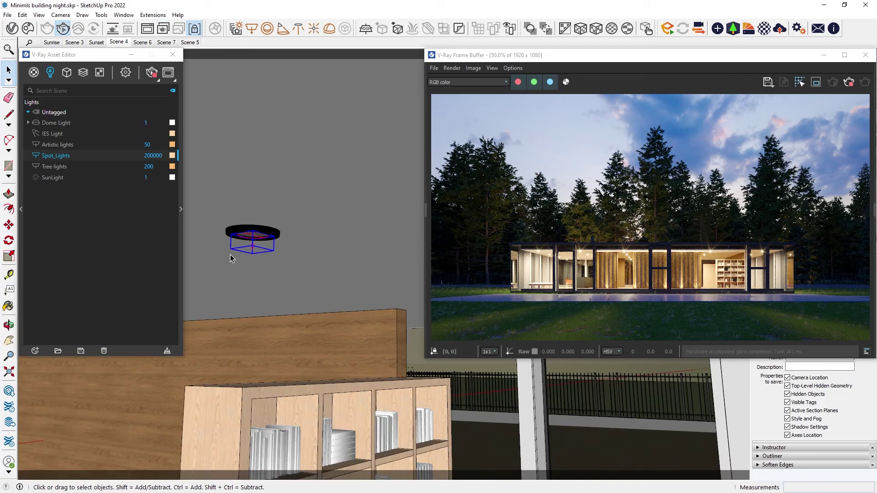
scroll(231, 254, up, 2)
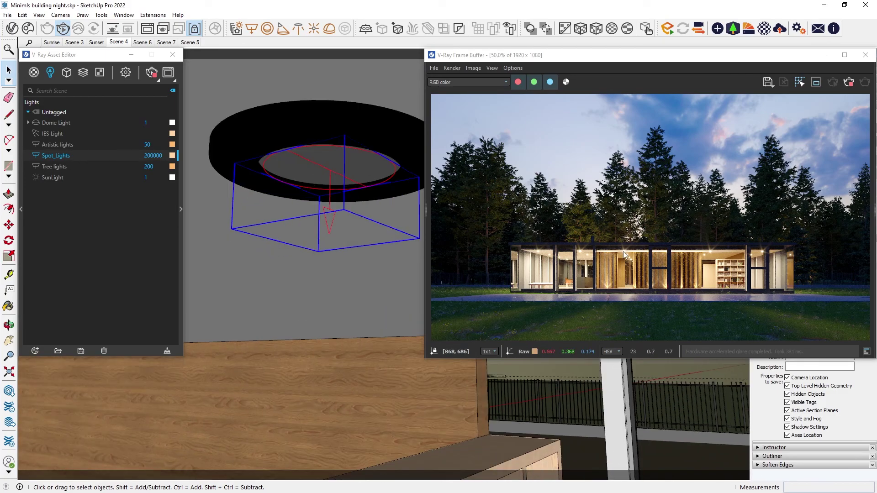
scroll(292, 290, down, 6)
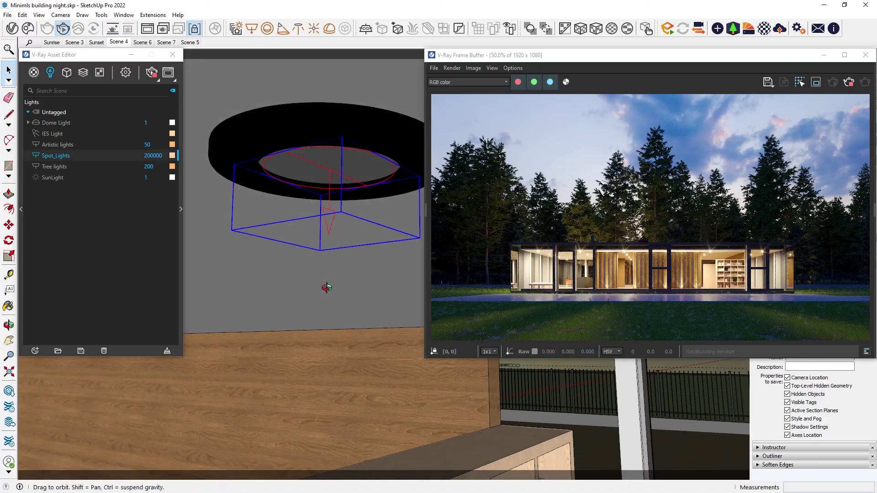
scroll(283, 292, down, 5)
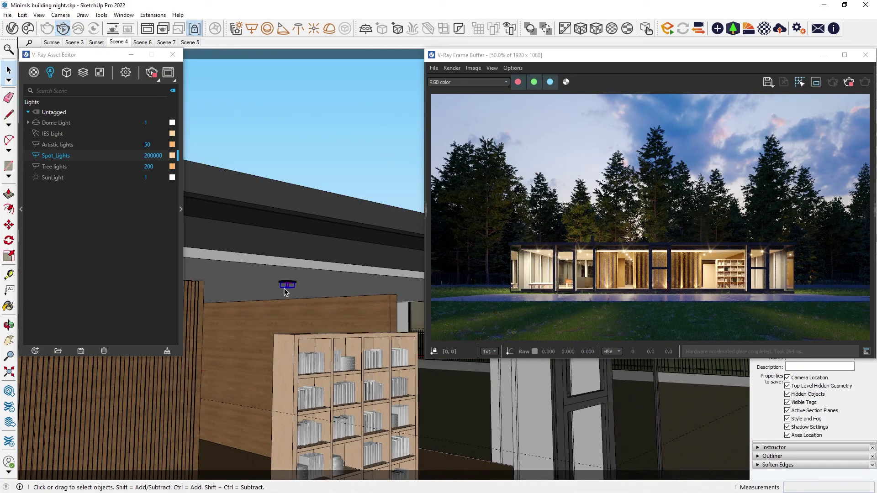
scroll(284, 290, down, 3)
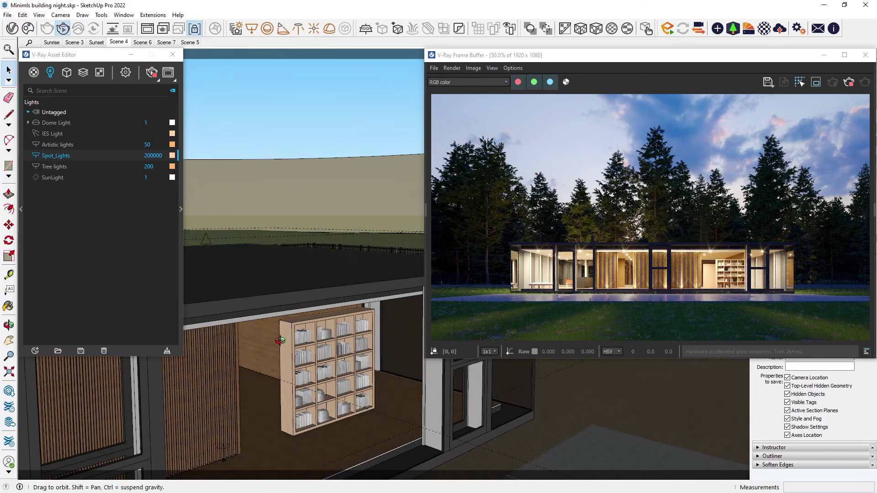
Select the tree light fixtures in the scene from the Tree lights entry in the Asset Editor
right_click(61, 168)
click(78, 172)
scroll(335, 251, down, 5)
scroll(329, 303, up, 3)
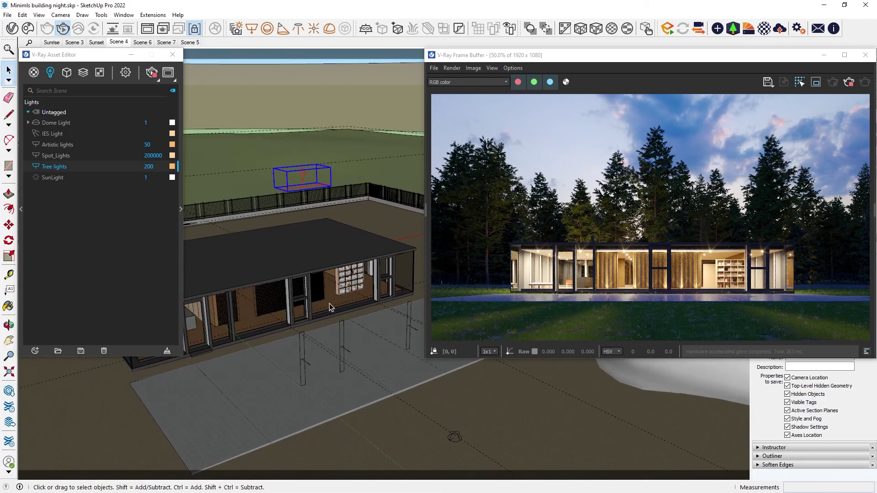